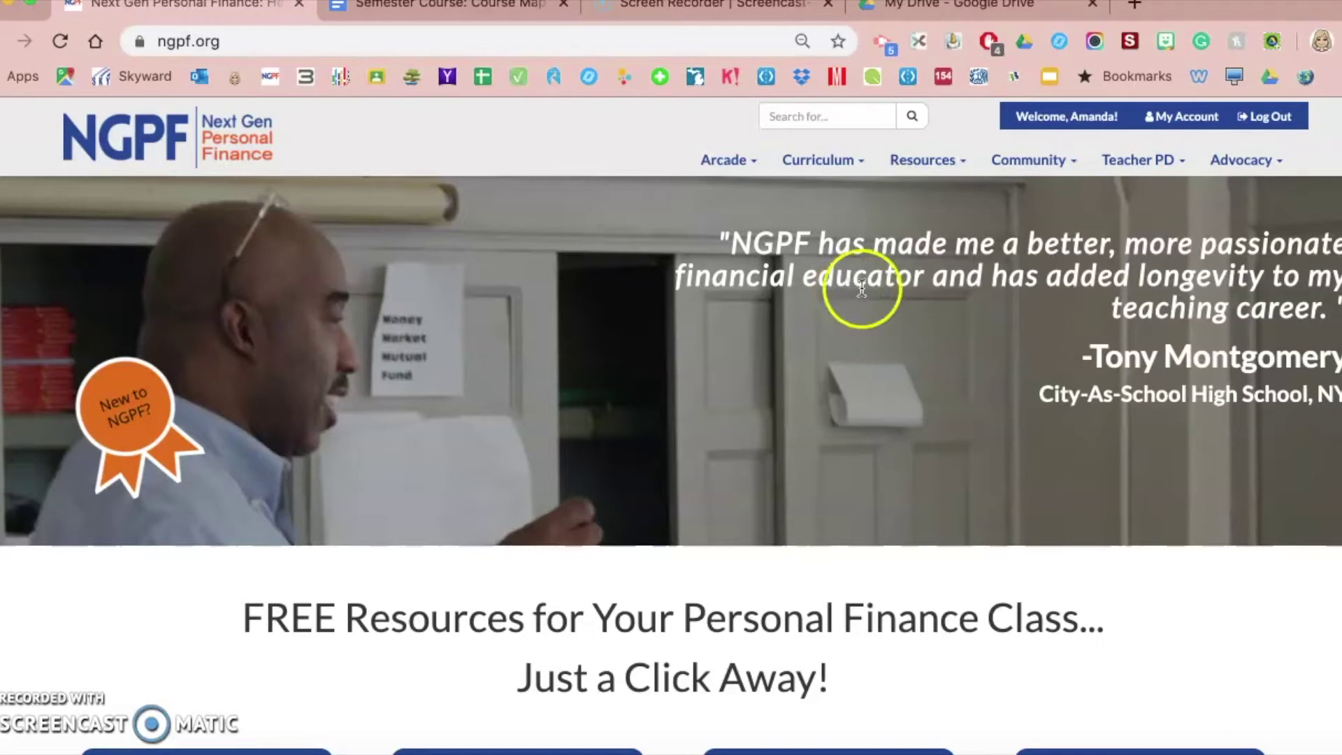
Step: Switch from the NGPF website to the My Drive tab in Google Drive
click(951, 13)
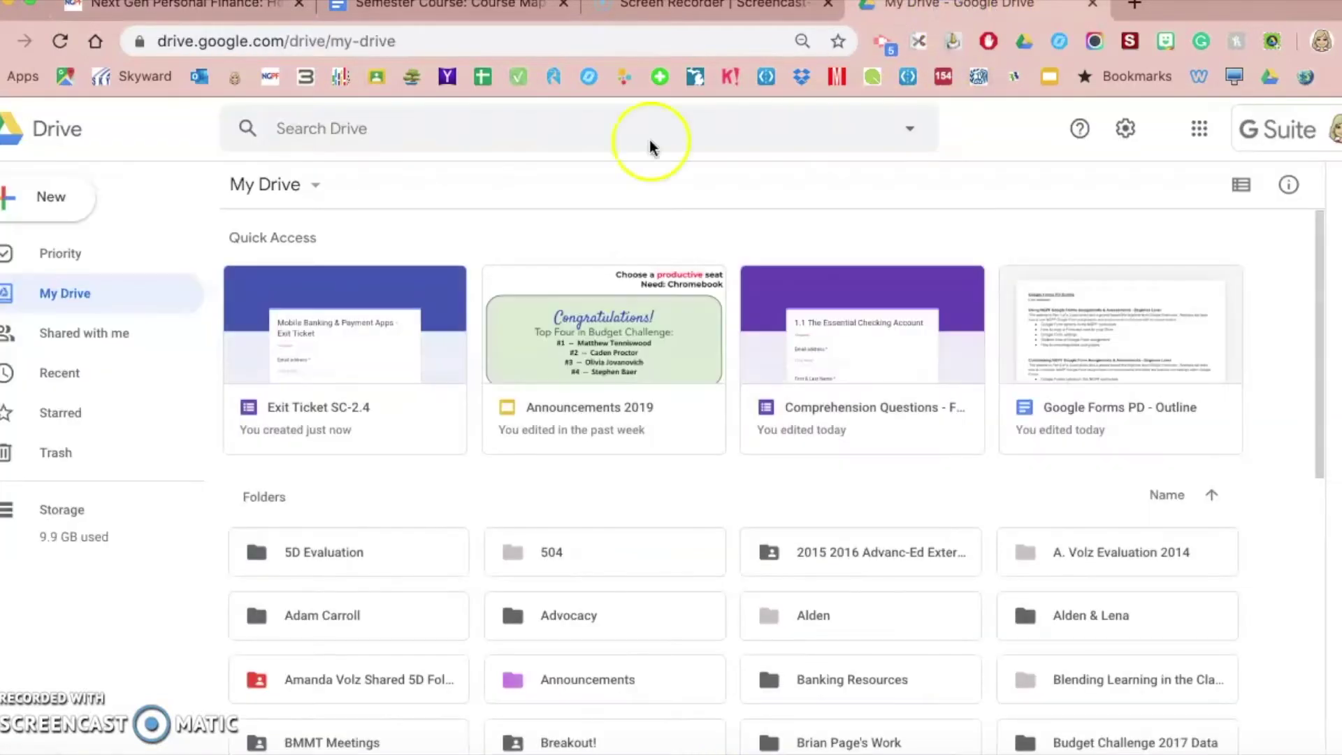
Step: Open Exit Ticket SC-2.4 from the Checking Unit folder, then return to the Course Map document
scroll(349, 565, down, 5)
scroll(353, 552, down, 1)
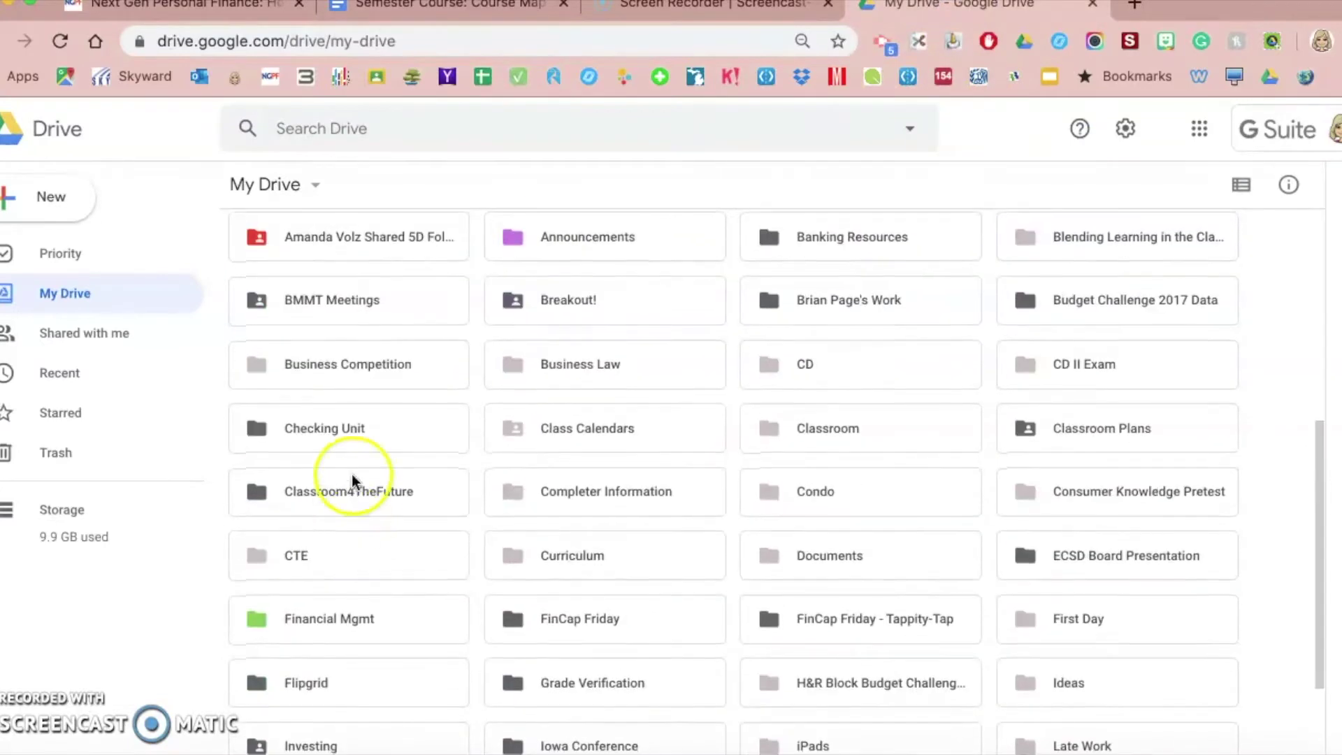
click(351, 432)
click(351, 432)
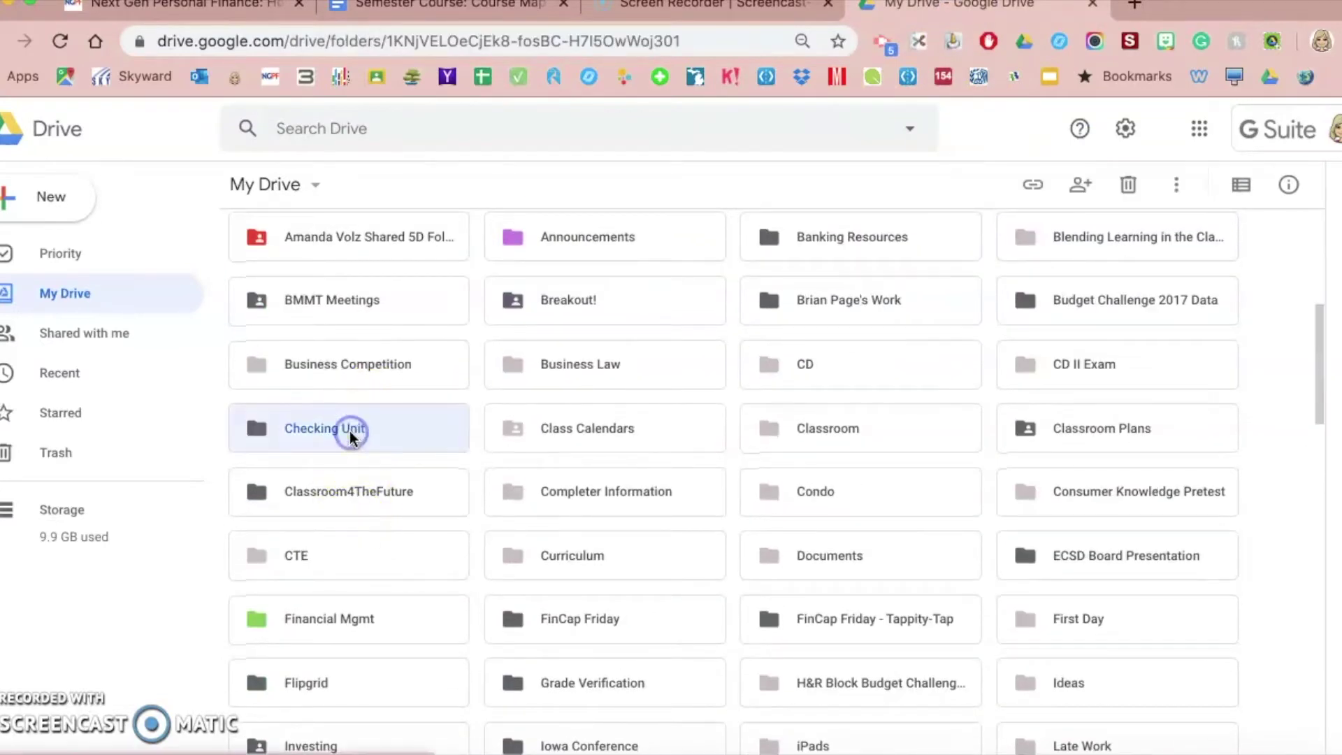
double_click(651, 384)
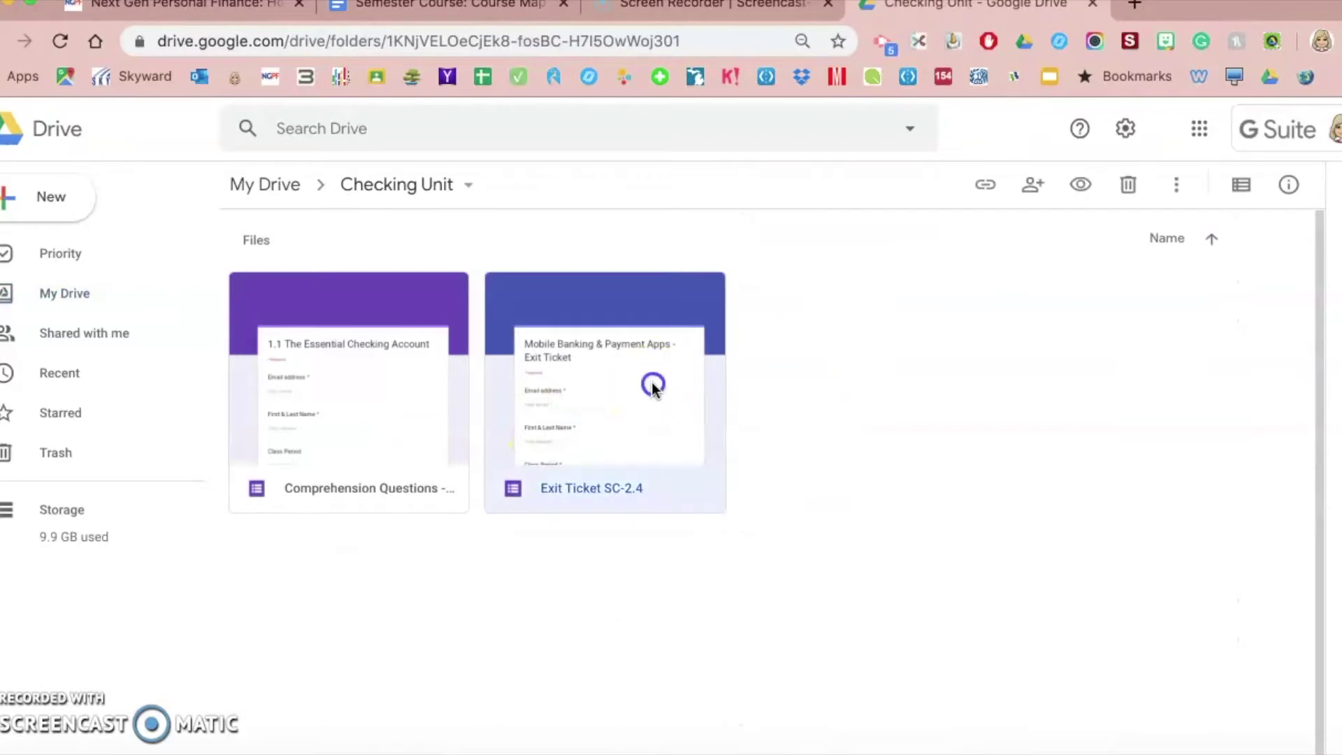
click(379, 8)
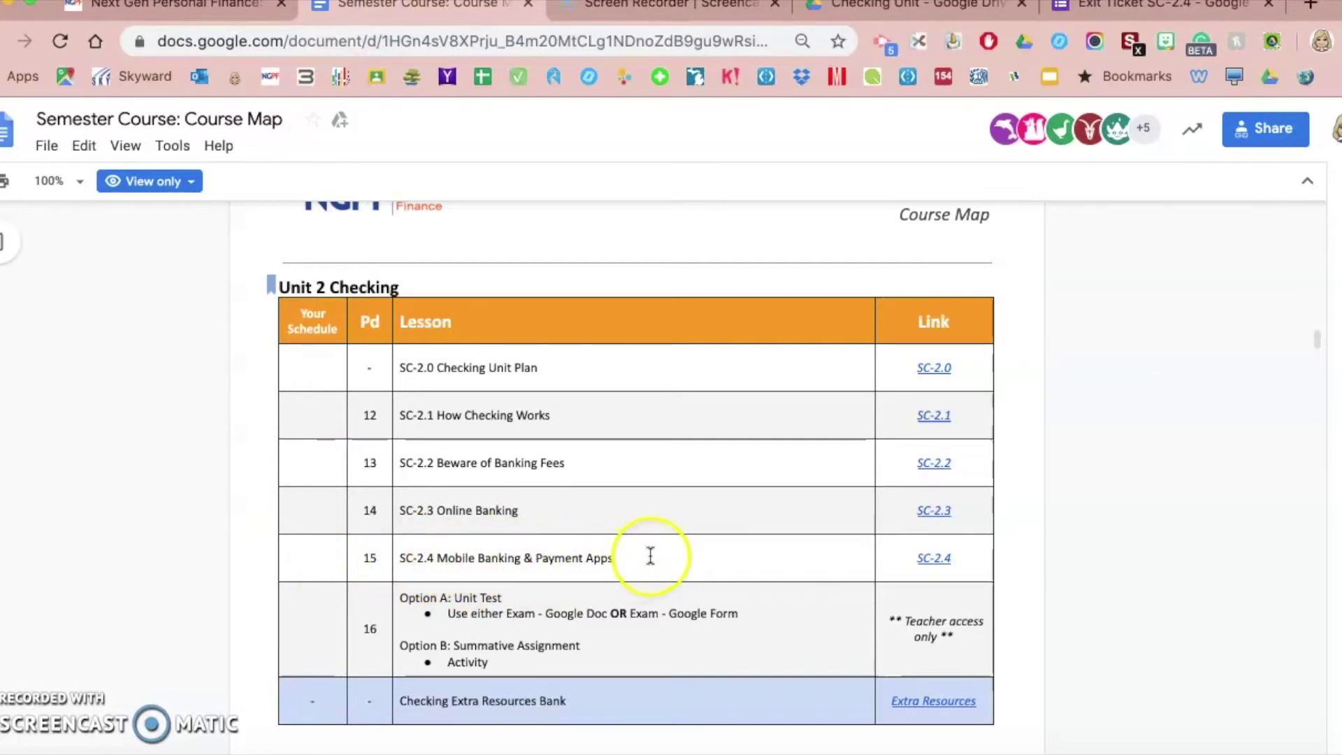
Step: Switch from the Course Map document to the Exit Ticket SC-2.4 form tab
click(1125, 10)
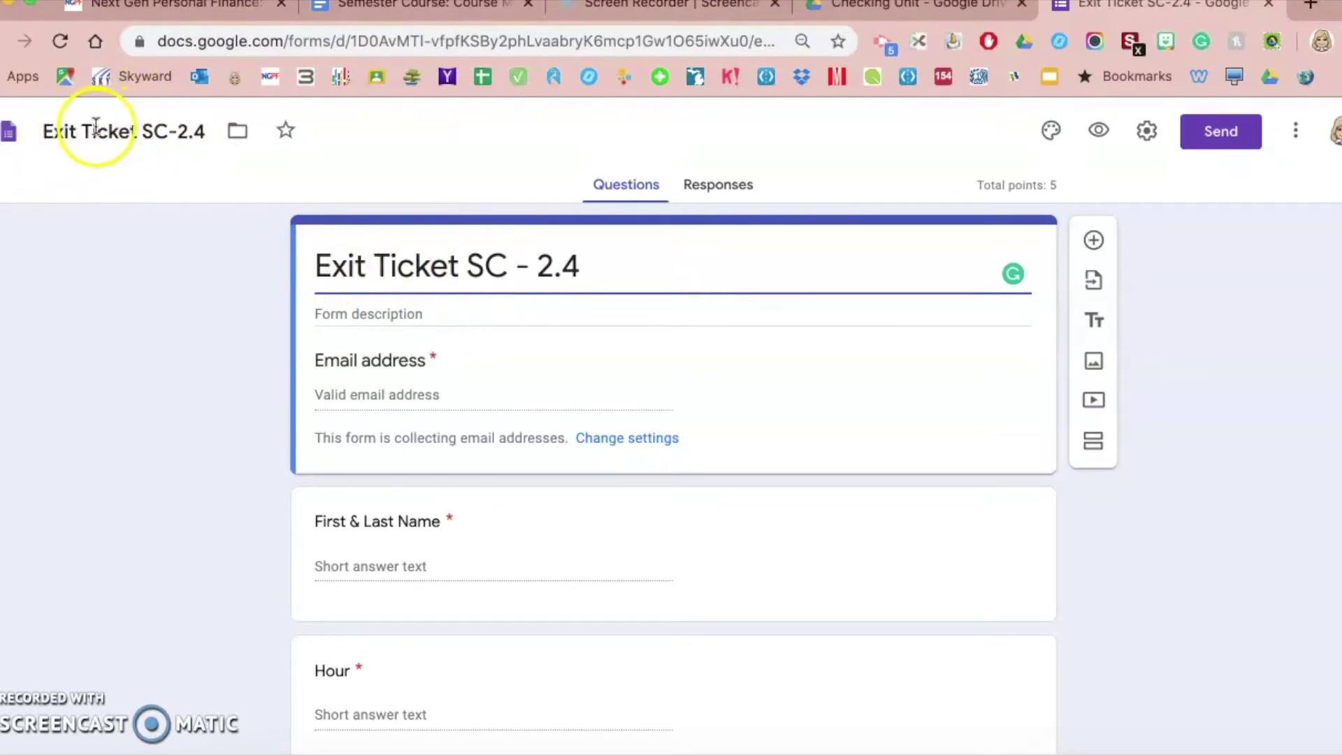
Step: Replace the form title 'Exit Ticket SC - 2.4' with 'Mobile Banking & Payment Apps - Exit Ticket'
click(326, 257)
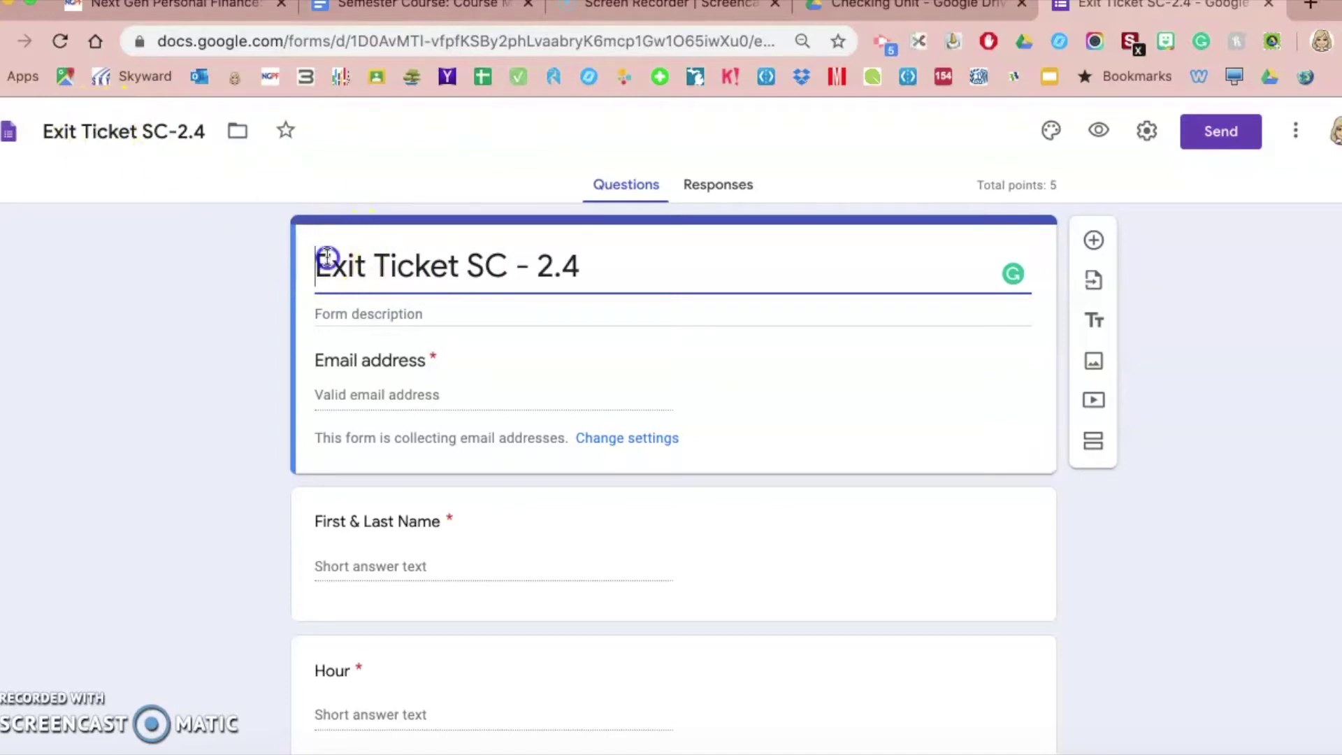
drag(327, 258, 656, 261)
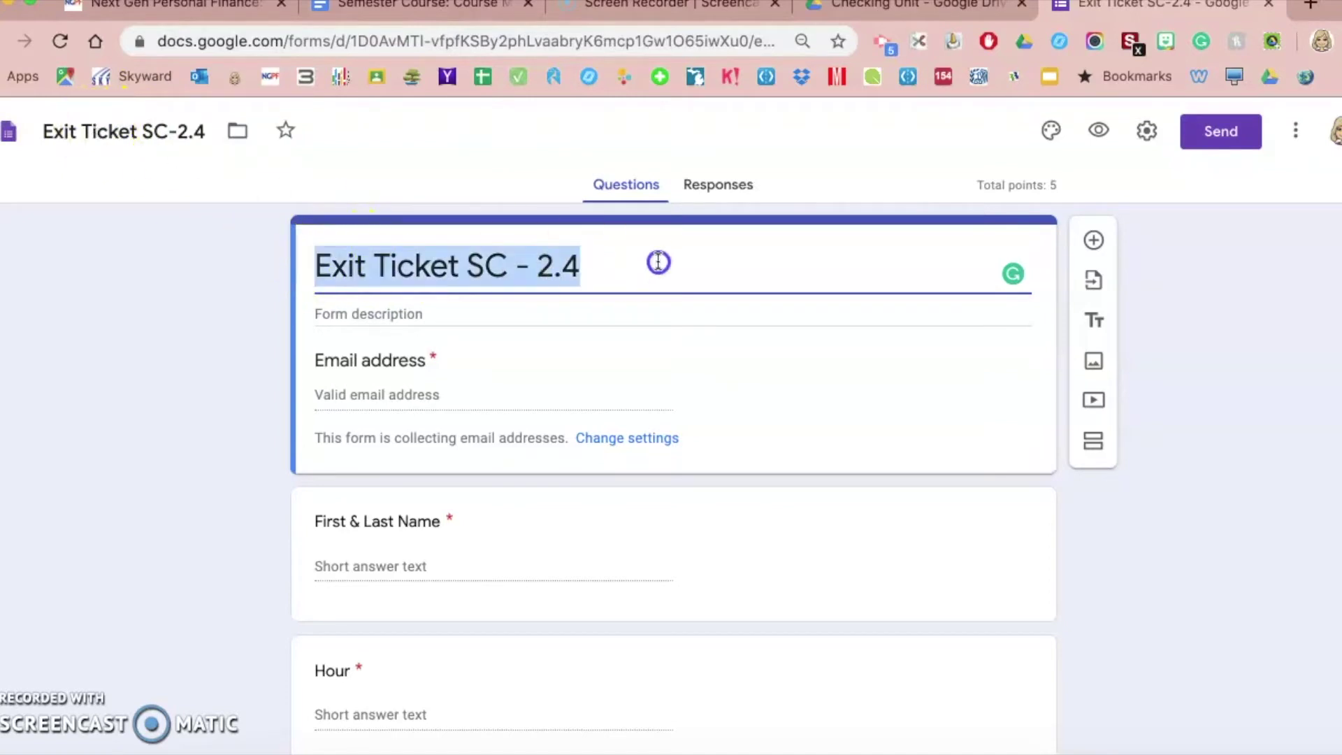
click(441, 11)
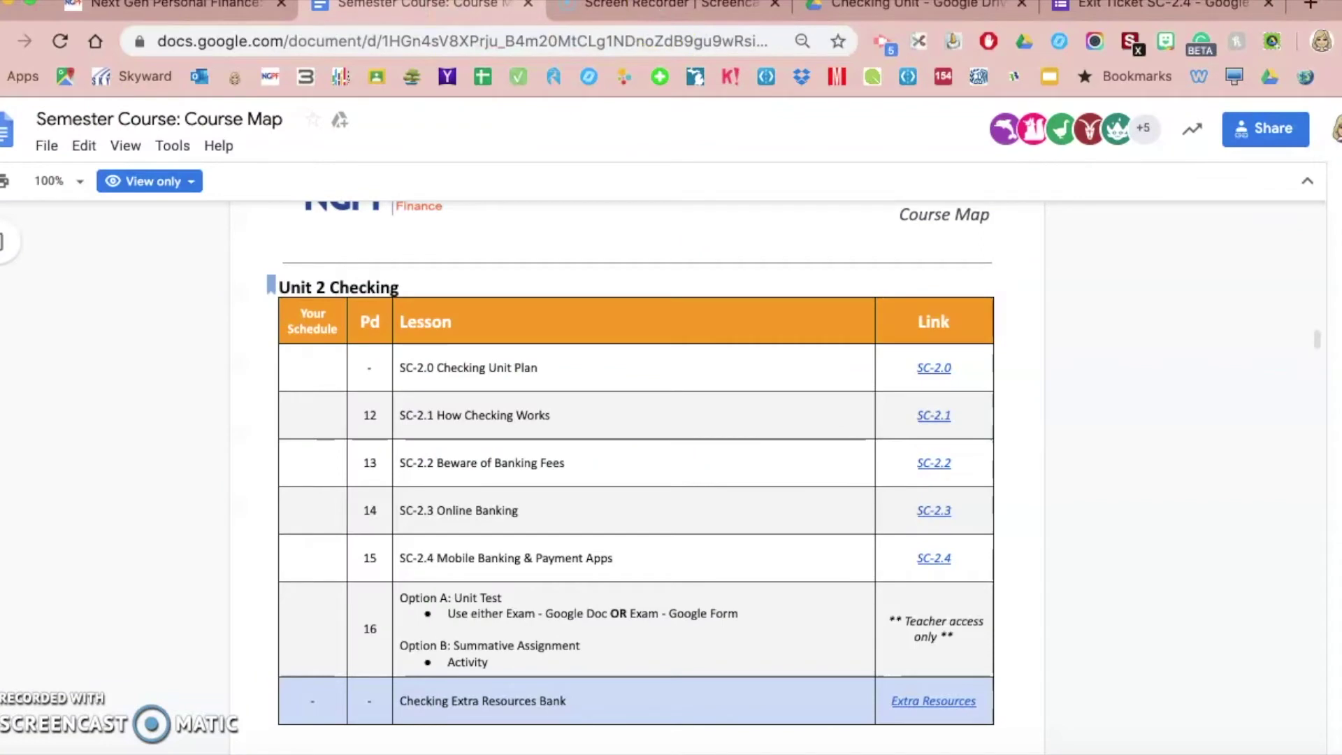
click(1146, 6)
text(M)
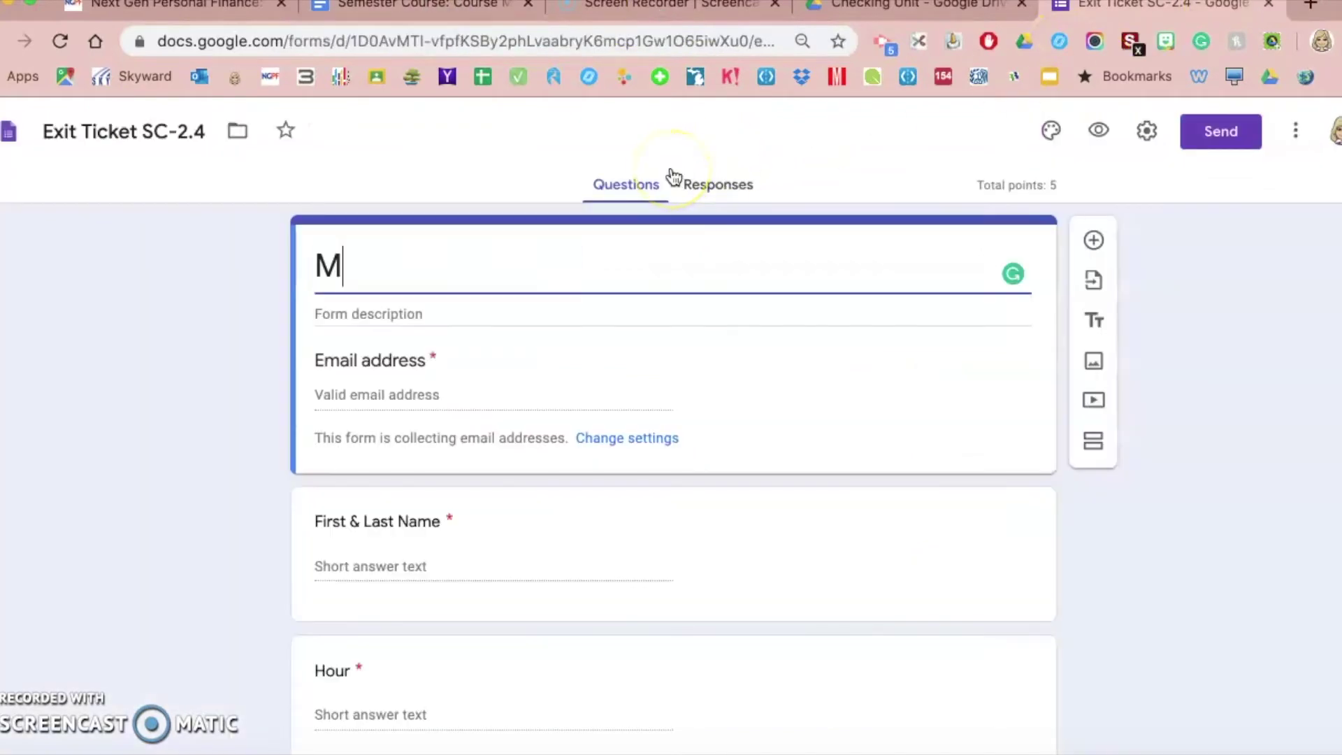
text(obile Banking )
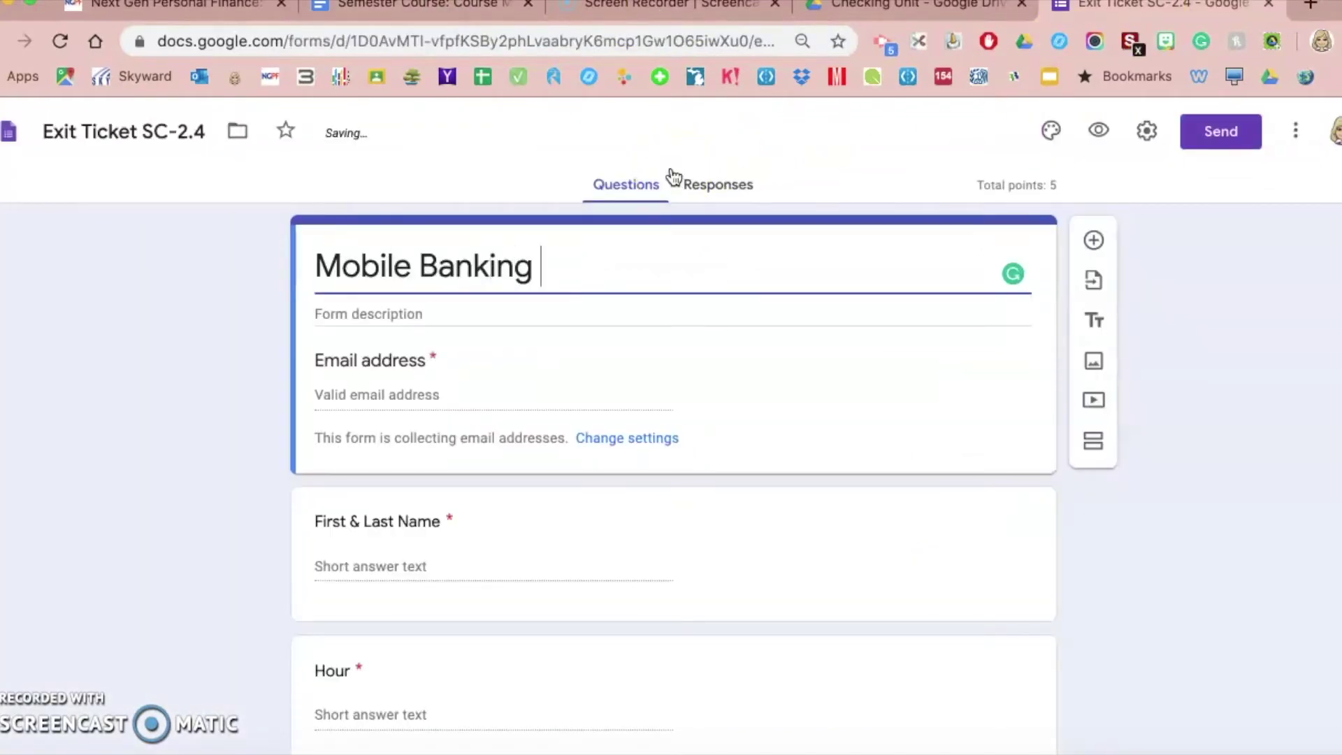
text(& Payment )
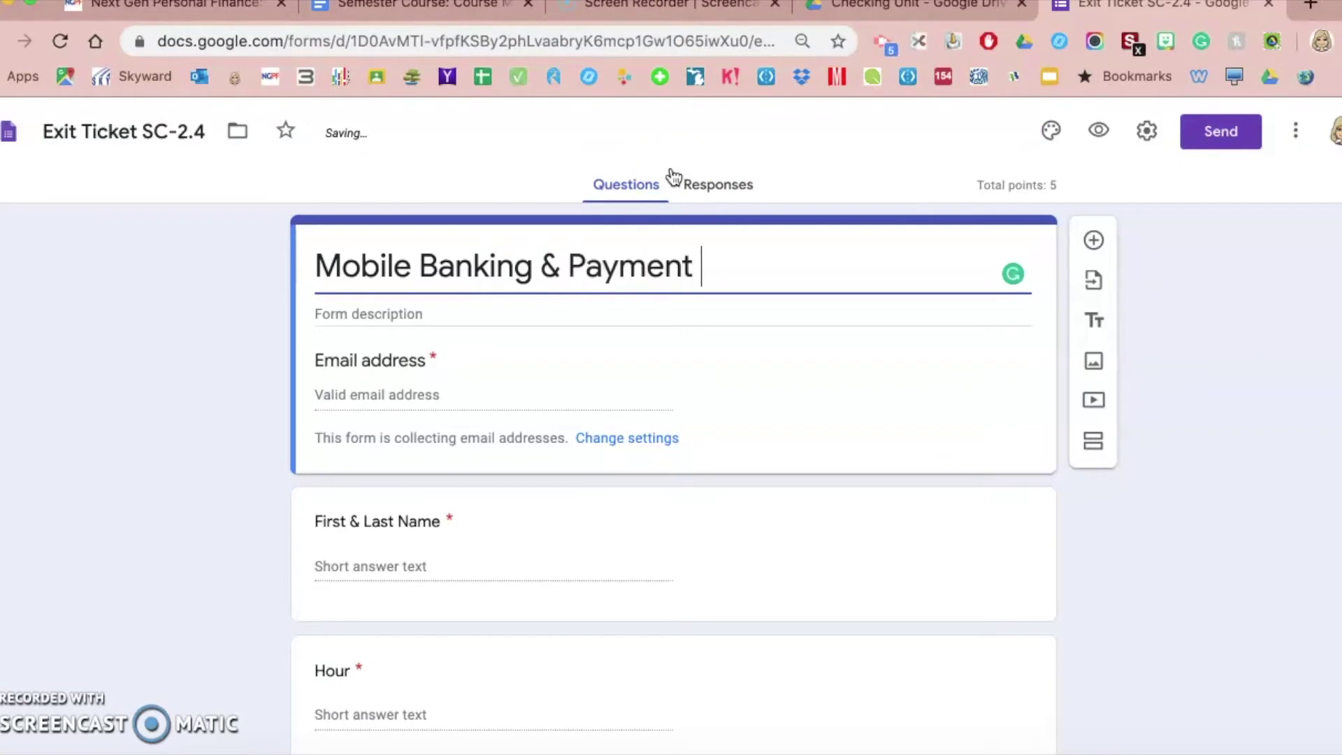
text(Apps - Exit Ticket)
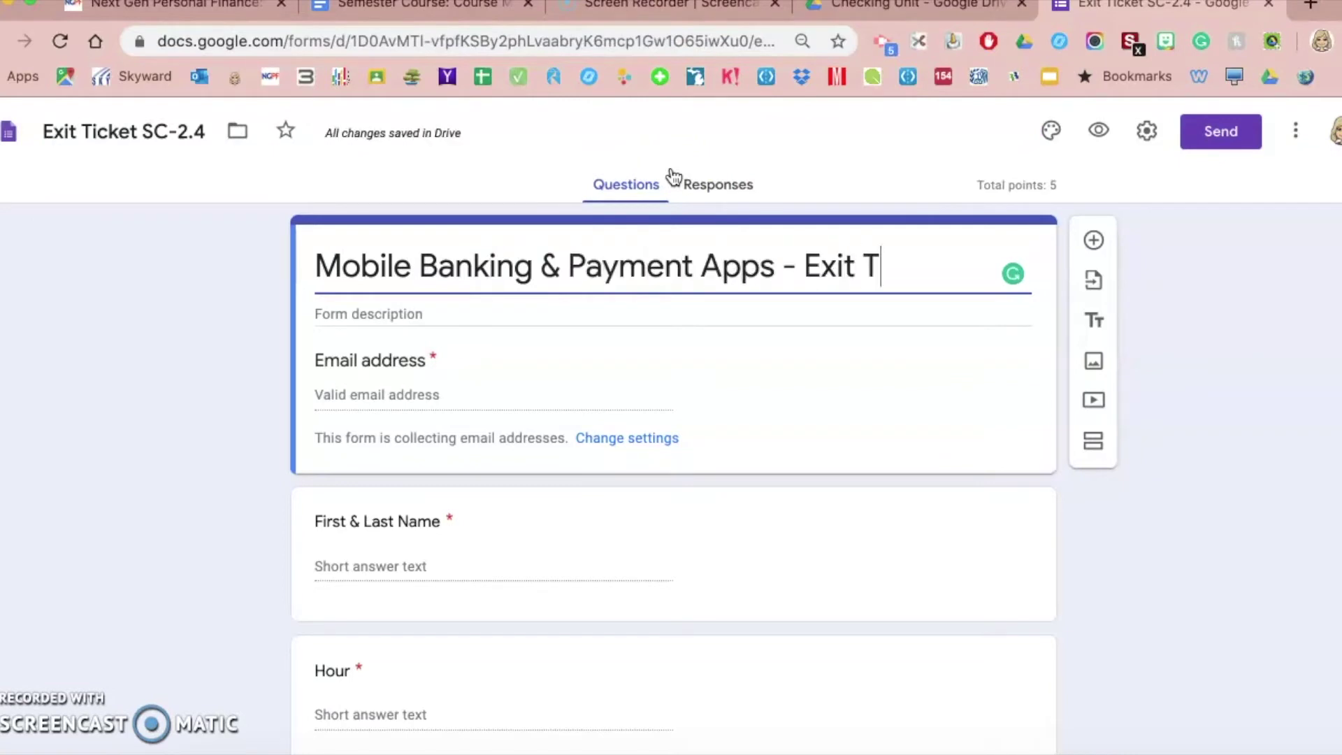
click(120, 361)
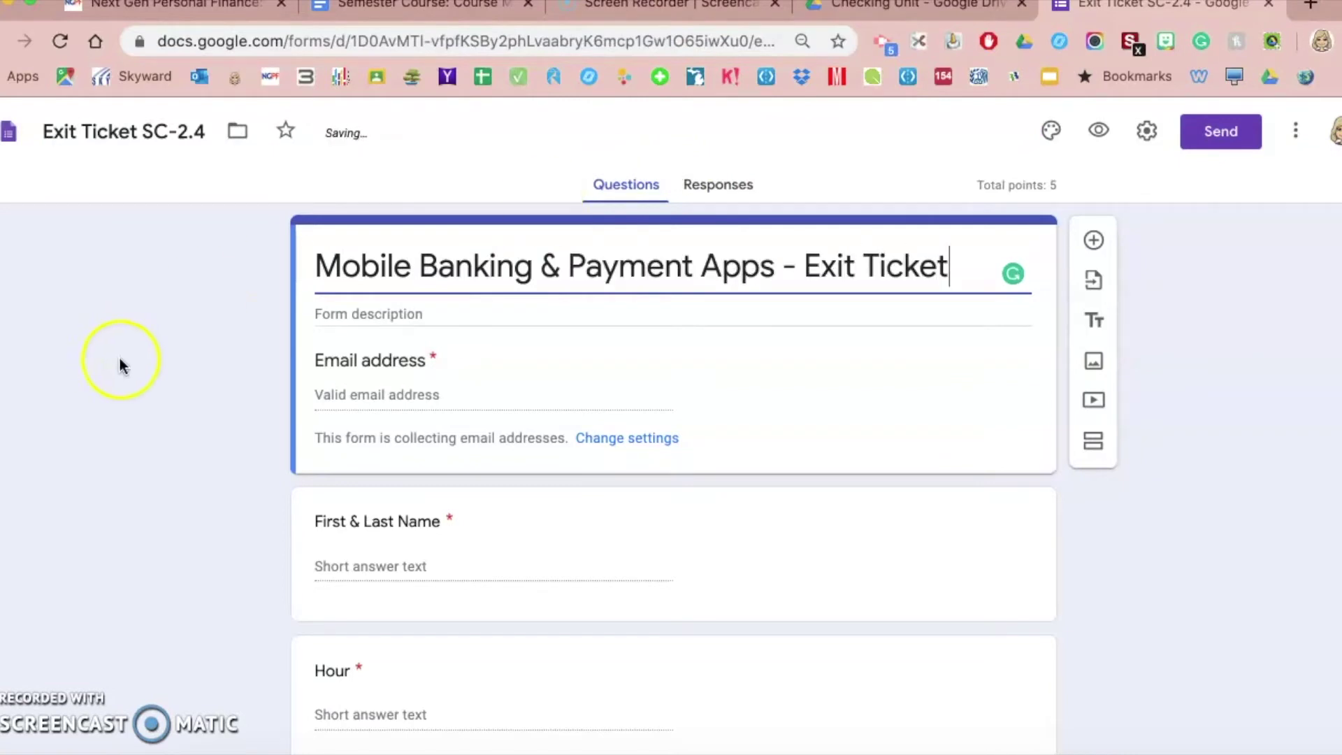
click(174, 438)
Step: Scroll down past the Name question and select the Hour question card for editing
scroll(175, 438, down, 3)
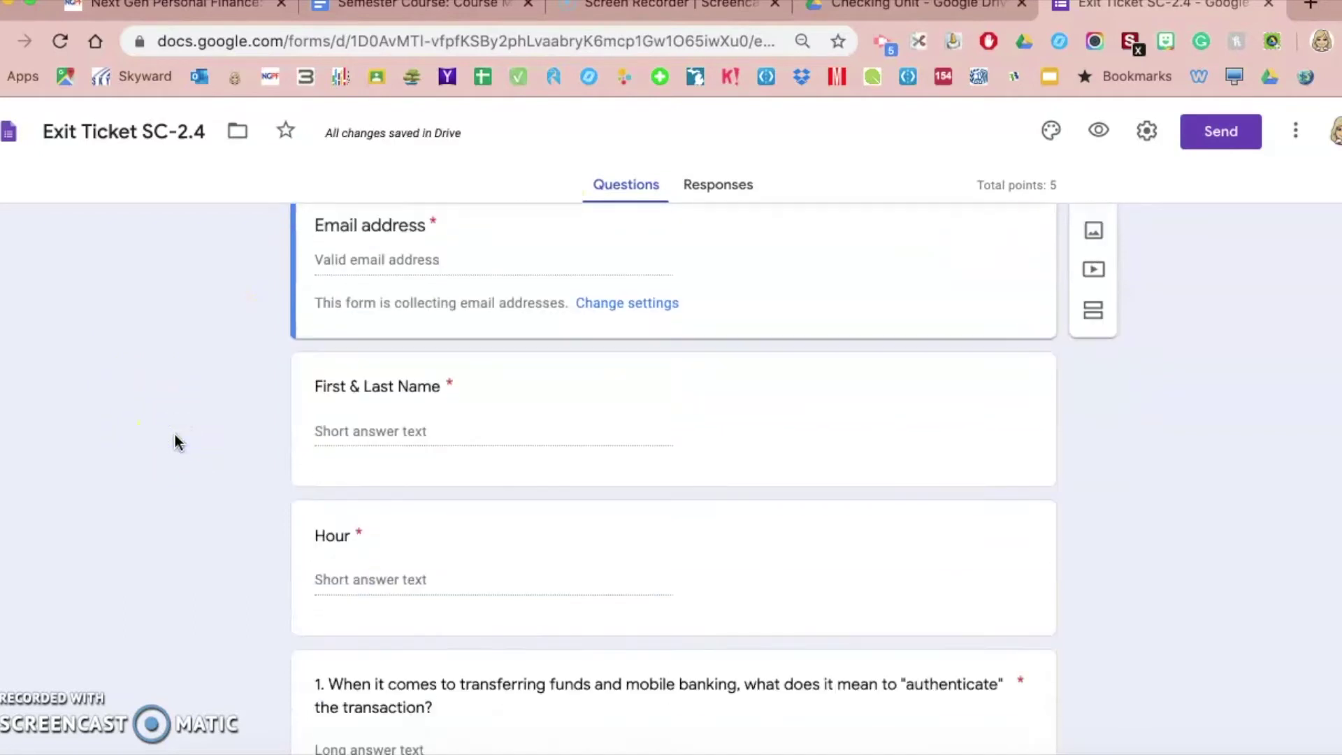
click(179, 434)
scroll(336, 312, up, 2)
click(427, 269)
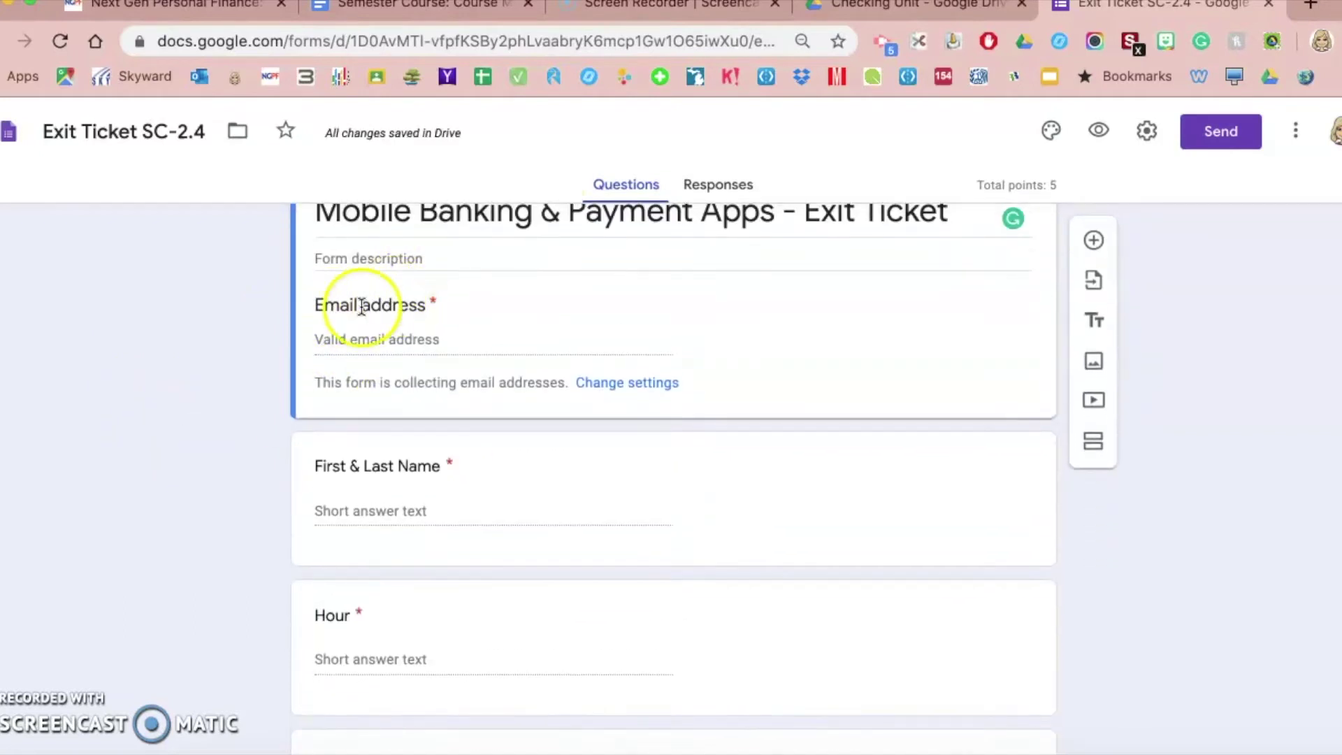
scroll(482, 311, up, 2)
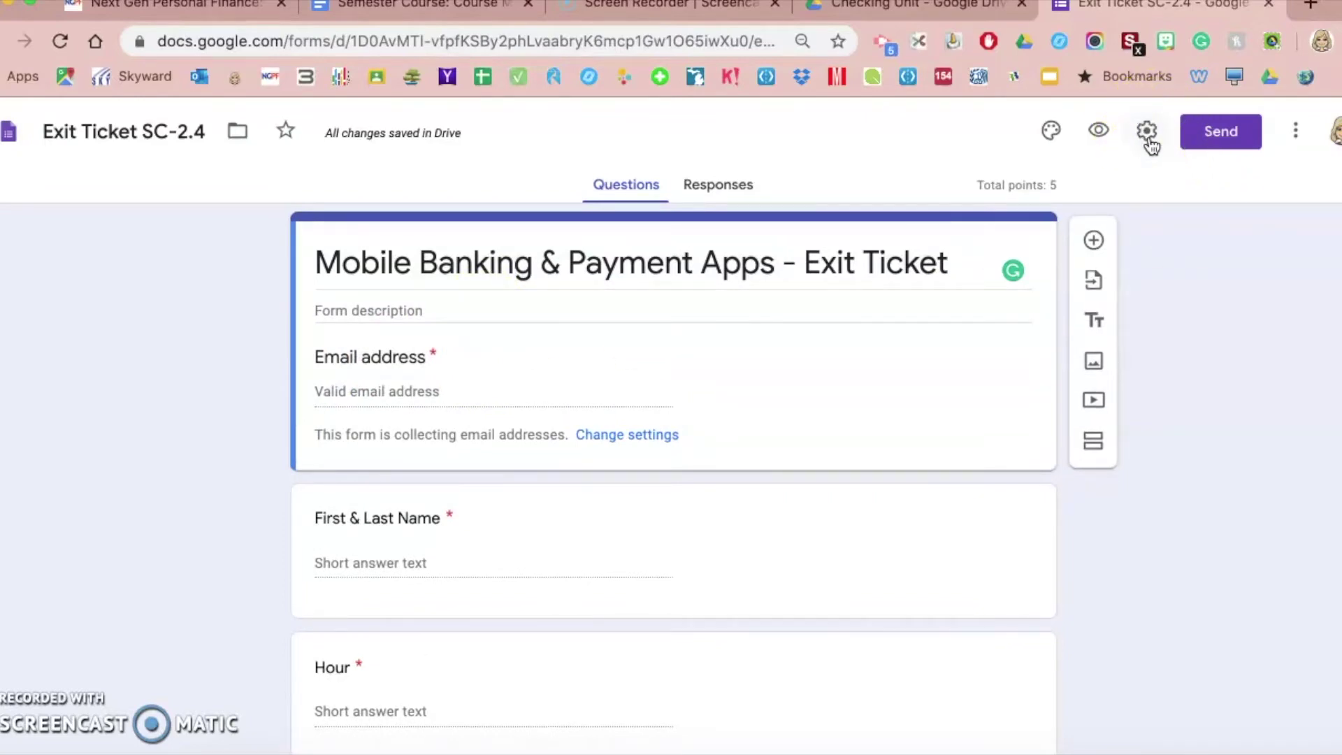
scroll(145, 522, down, 3)
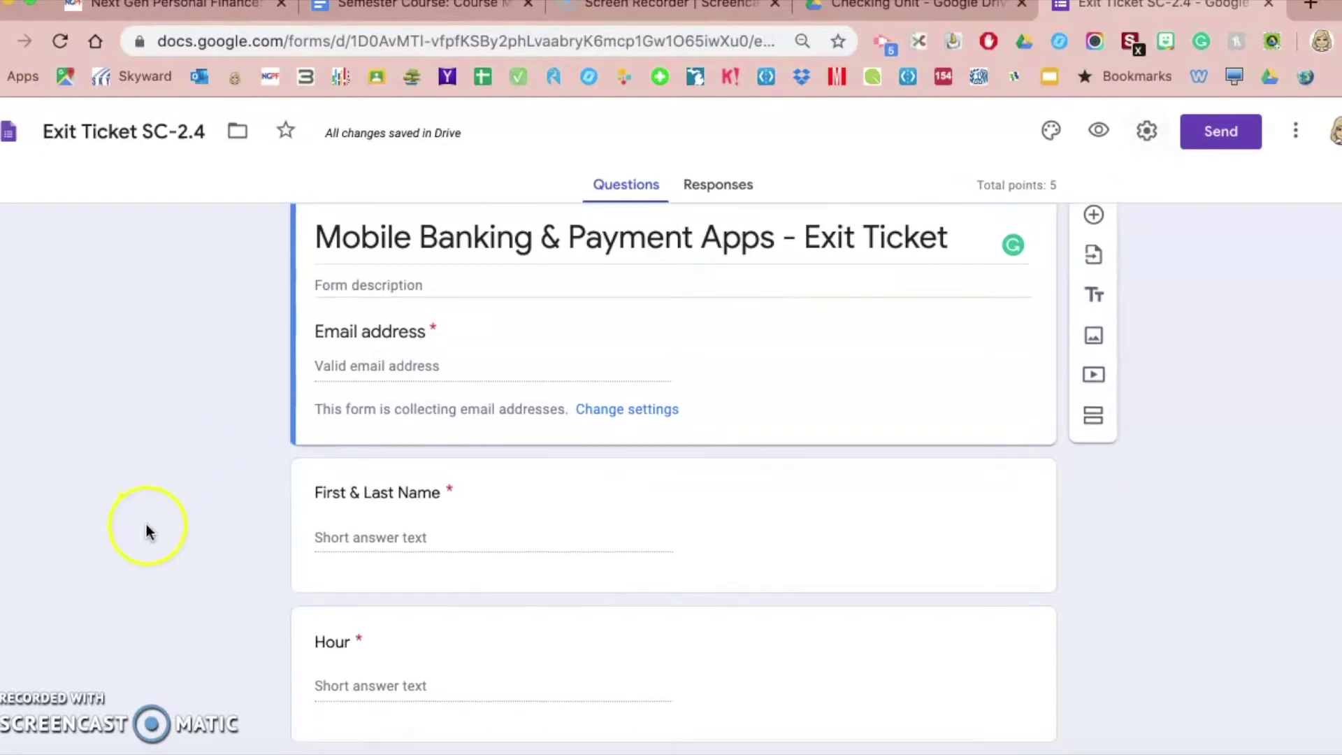
scroll(392, 346, down, 2)
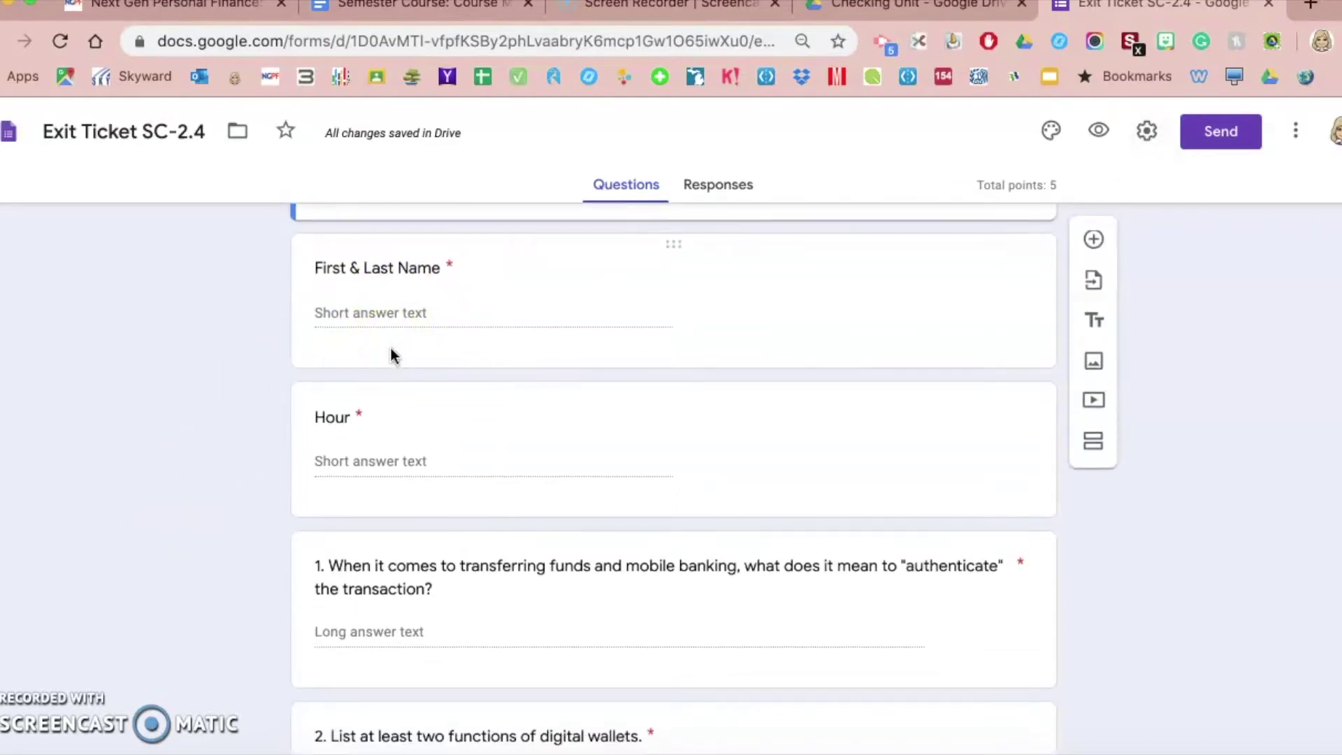
scroll(390, 447, down, 1)
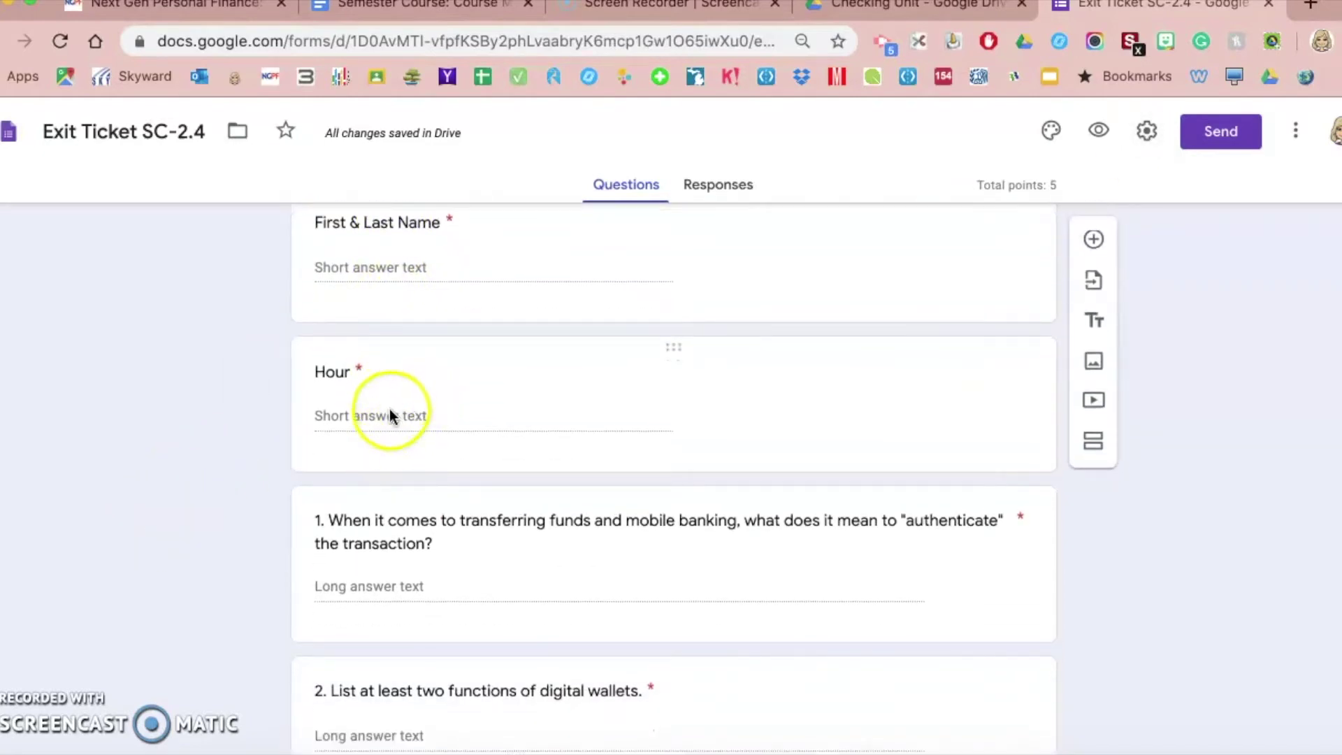
click(360, 416)
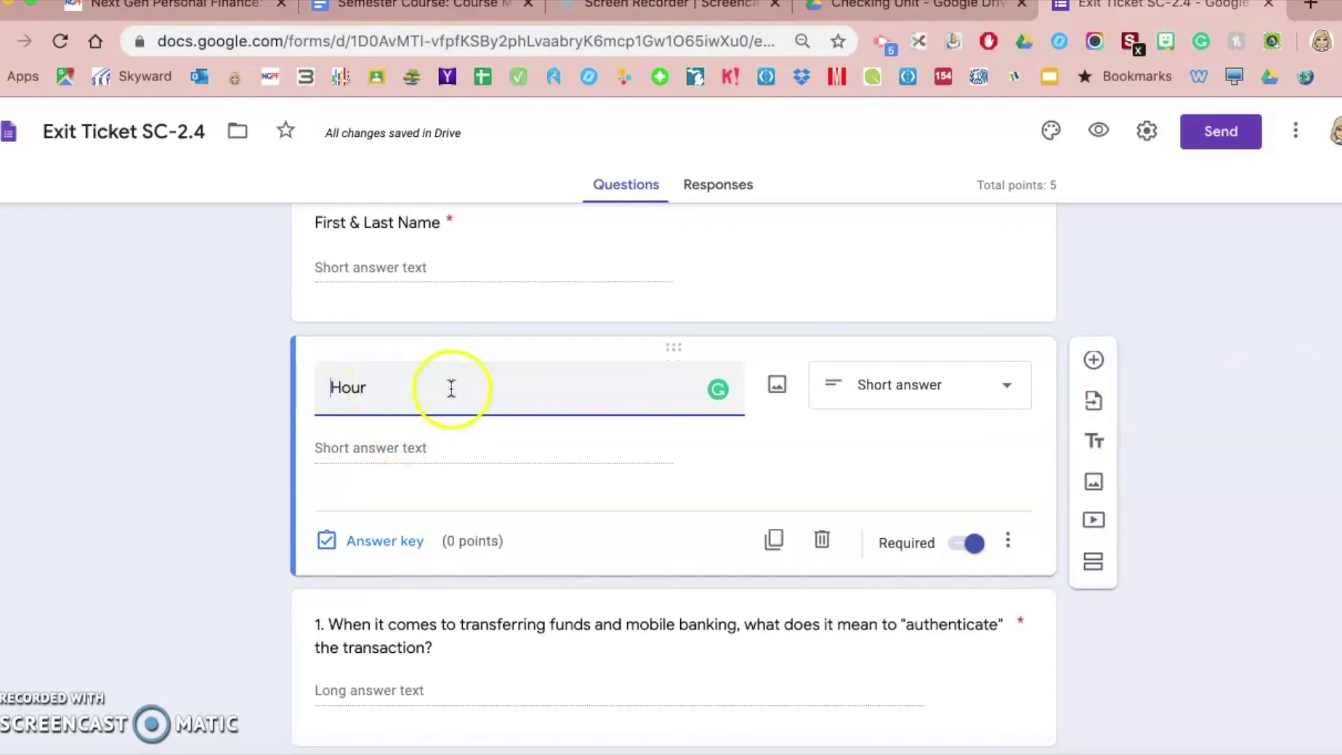
Step: Change Hour to a dropdown question with options 1st Hour and 2nd Hour
click(890, 386)
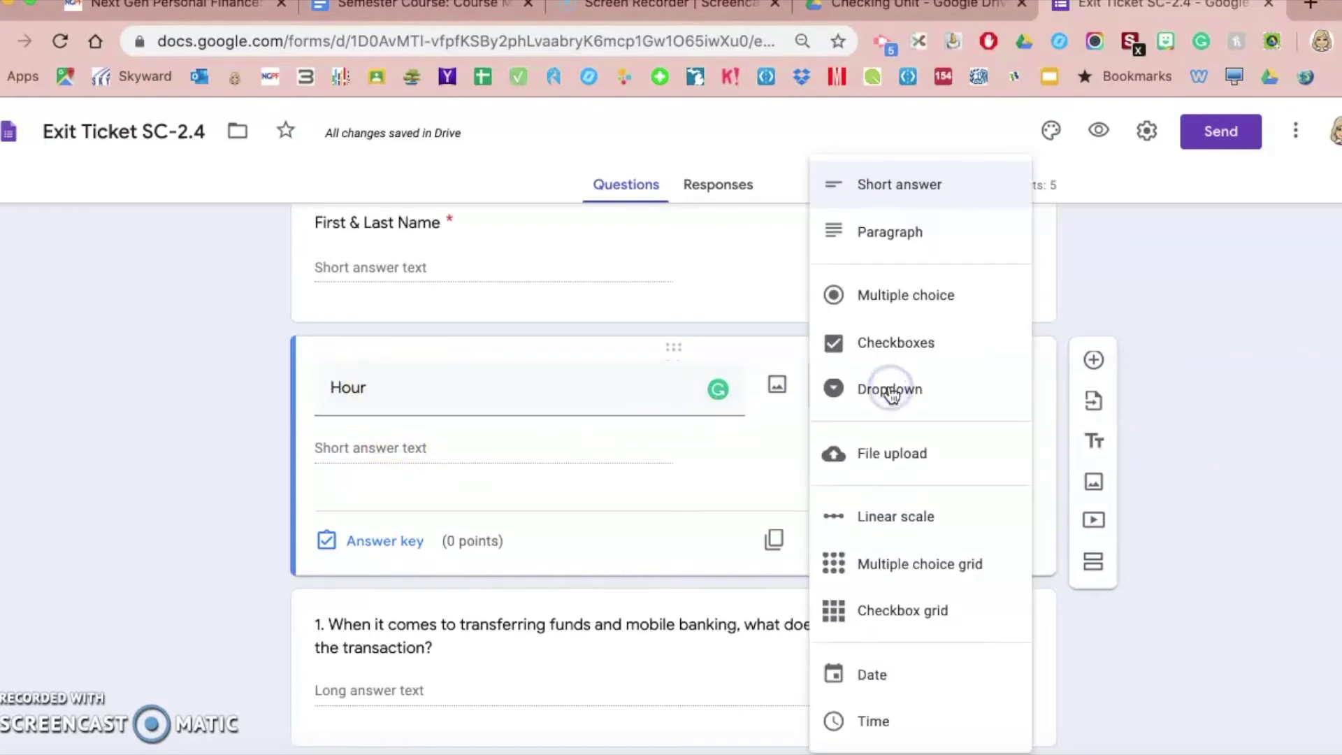
click(894, 403)
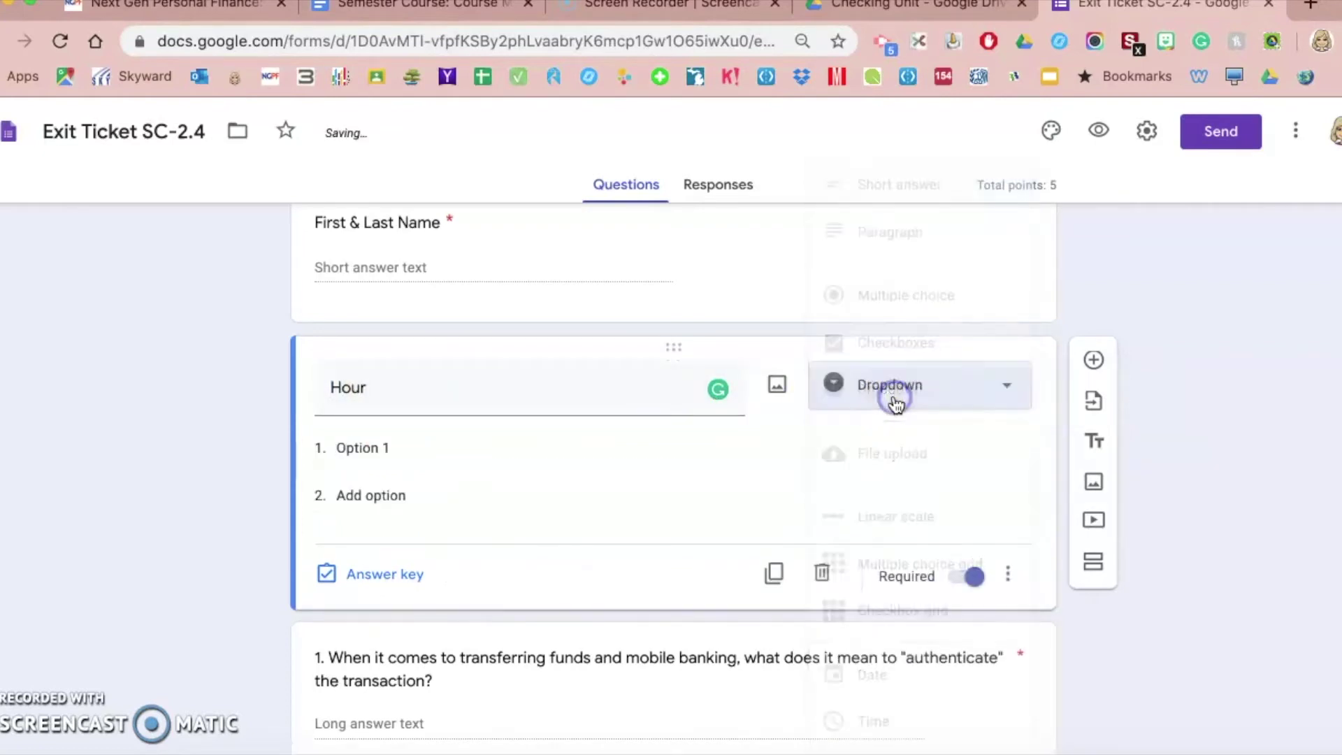
click(411, 447)
text(1s)
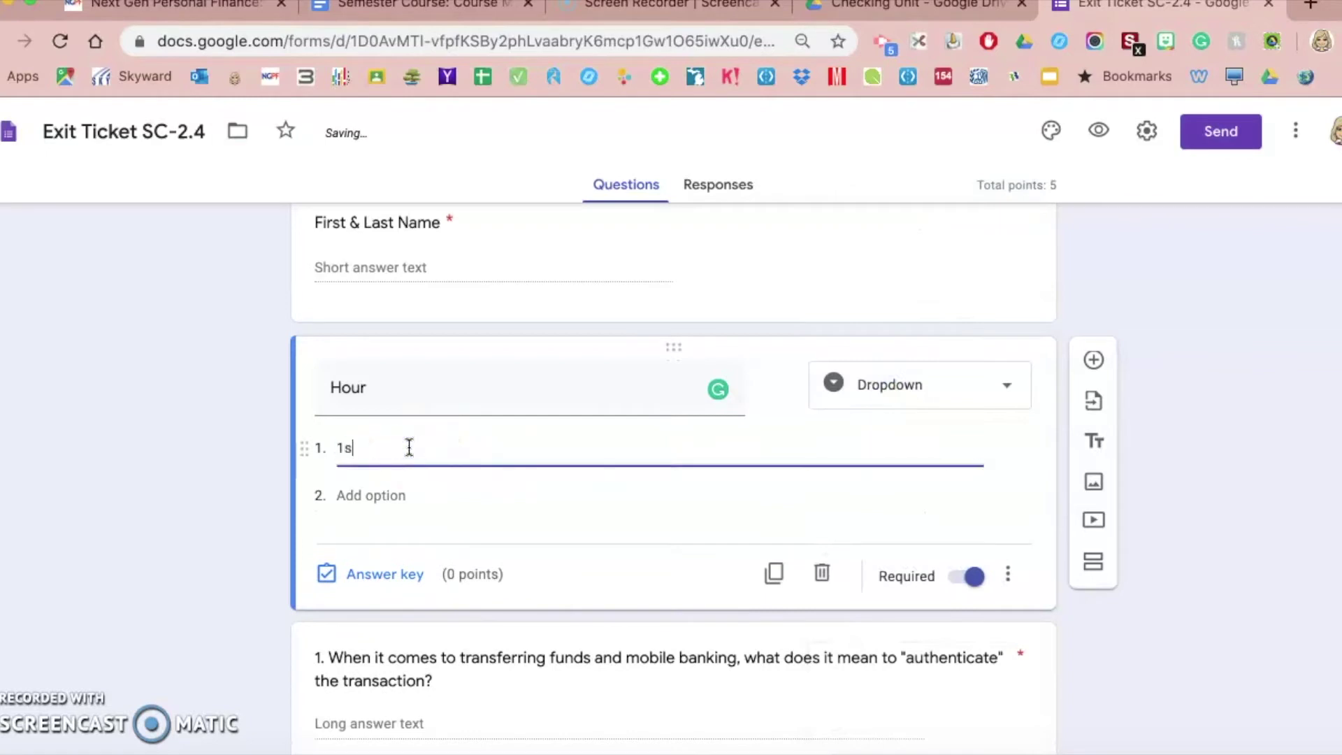
text(t Hour)
click(391, 492)
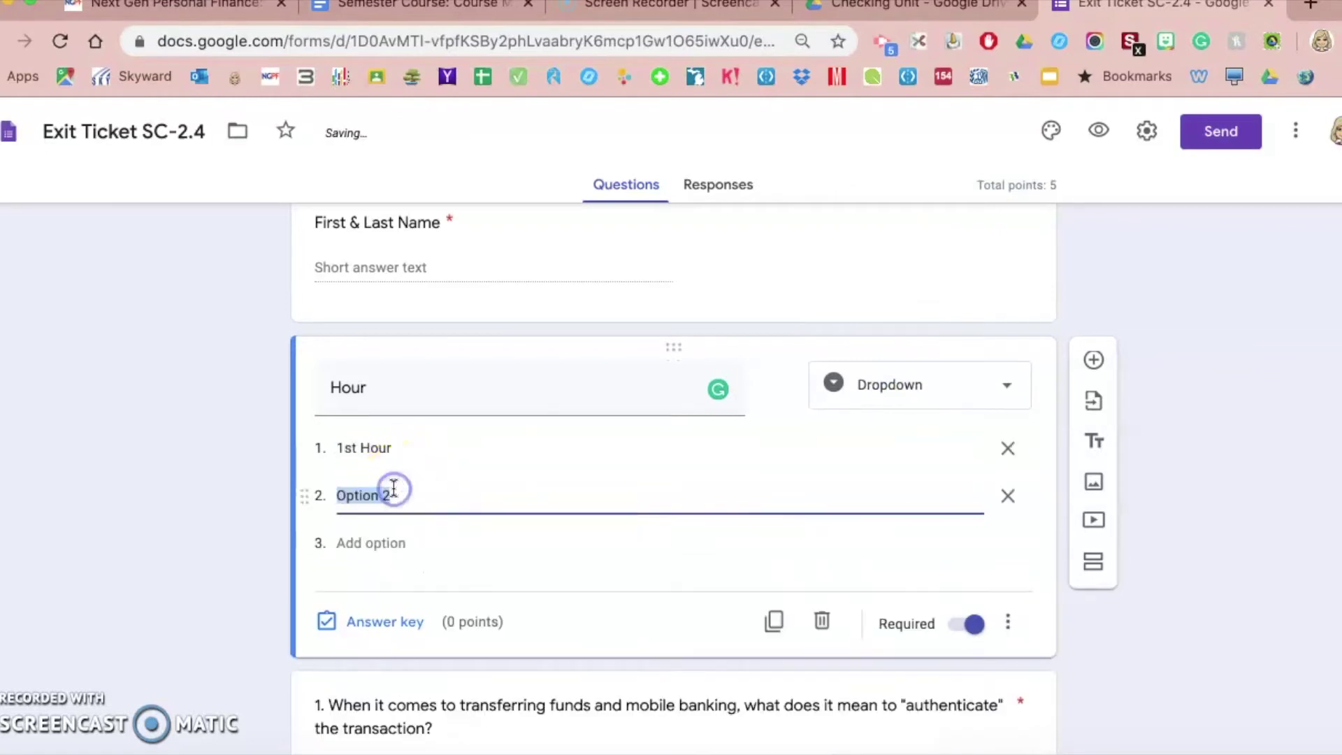
text(2nd Hour)
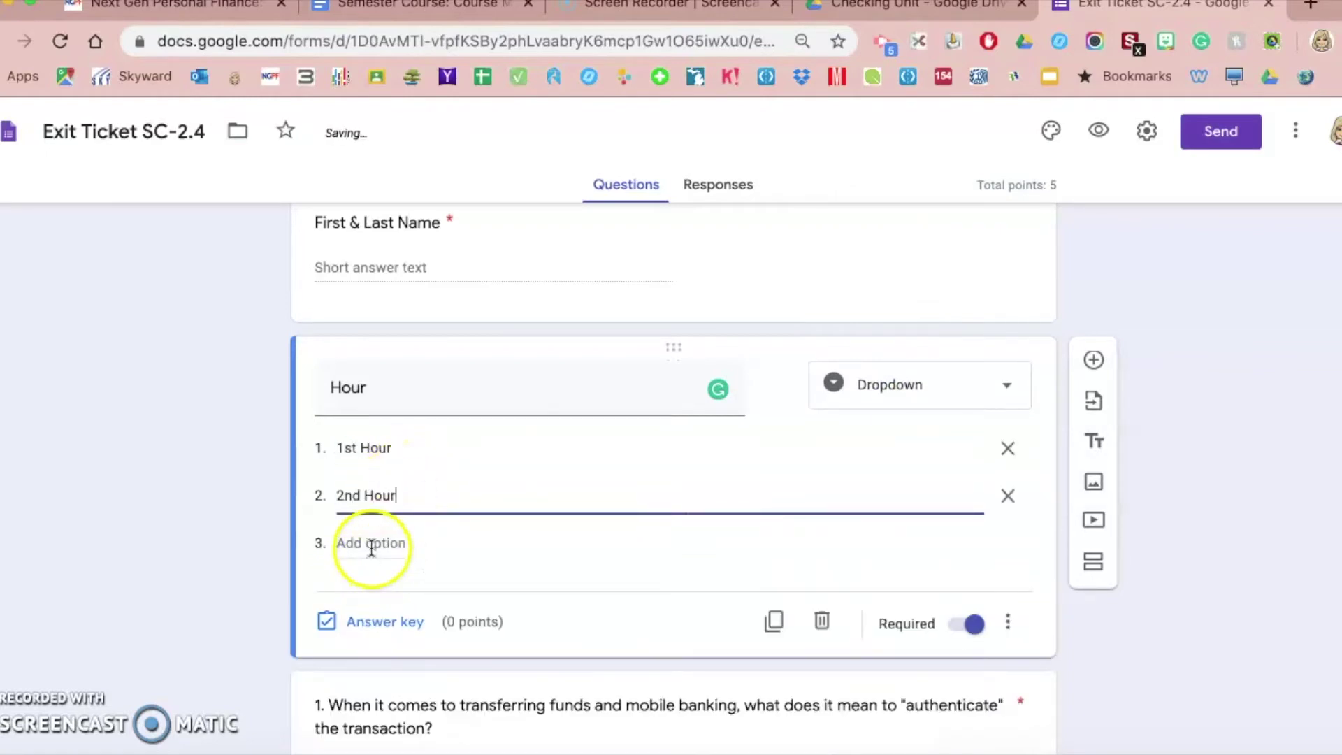
Step: Add 3rd Hour, 4th Hour and 6th Hour as further Hour dropdown choices
click(371, 543)
text(3rd Hour)
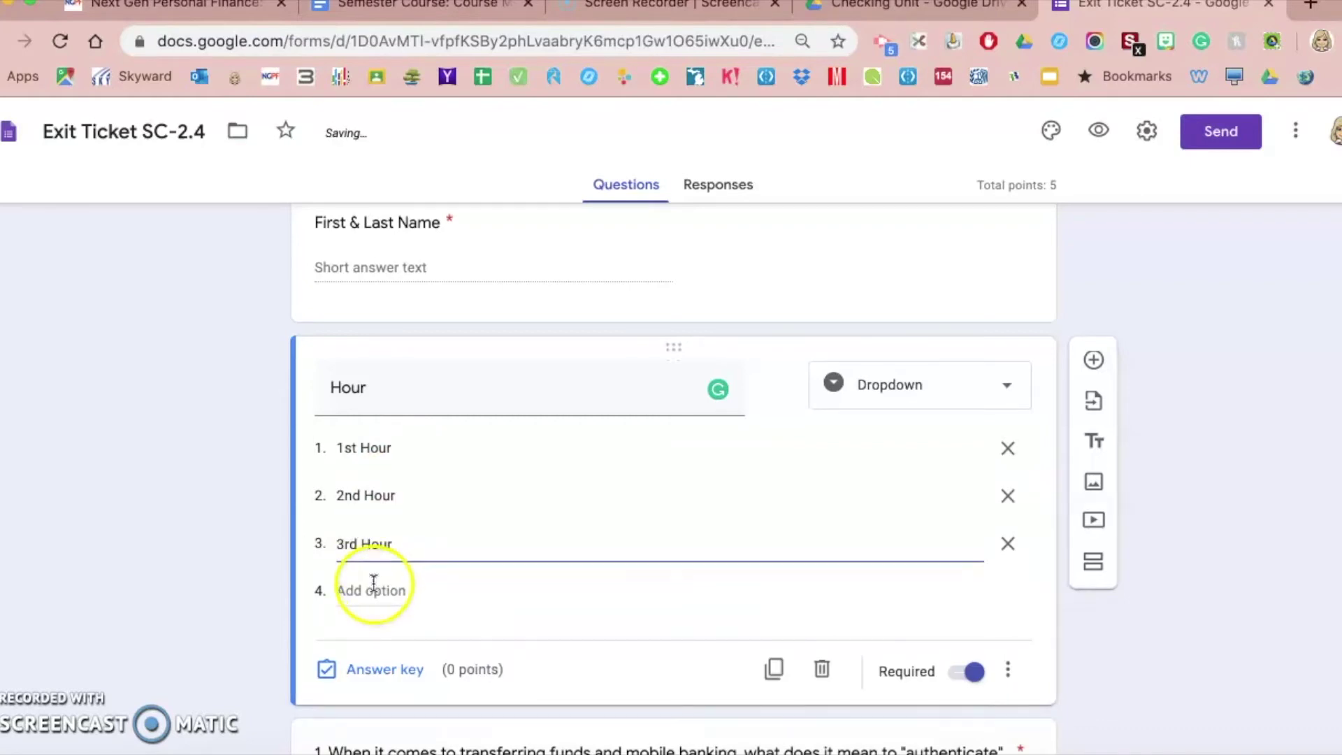
click(363, 590)
text(4th Hour)
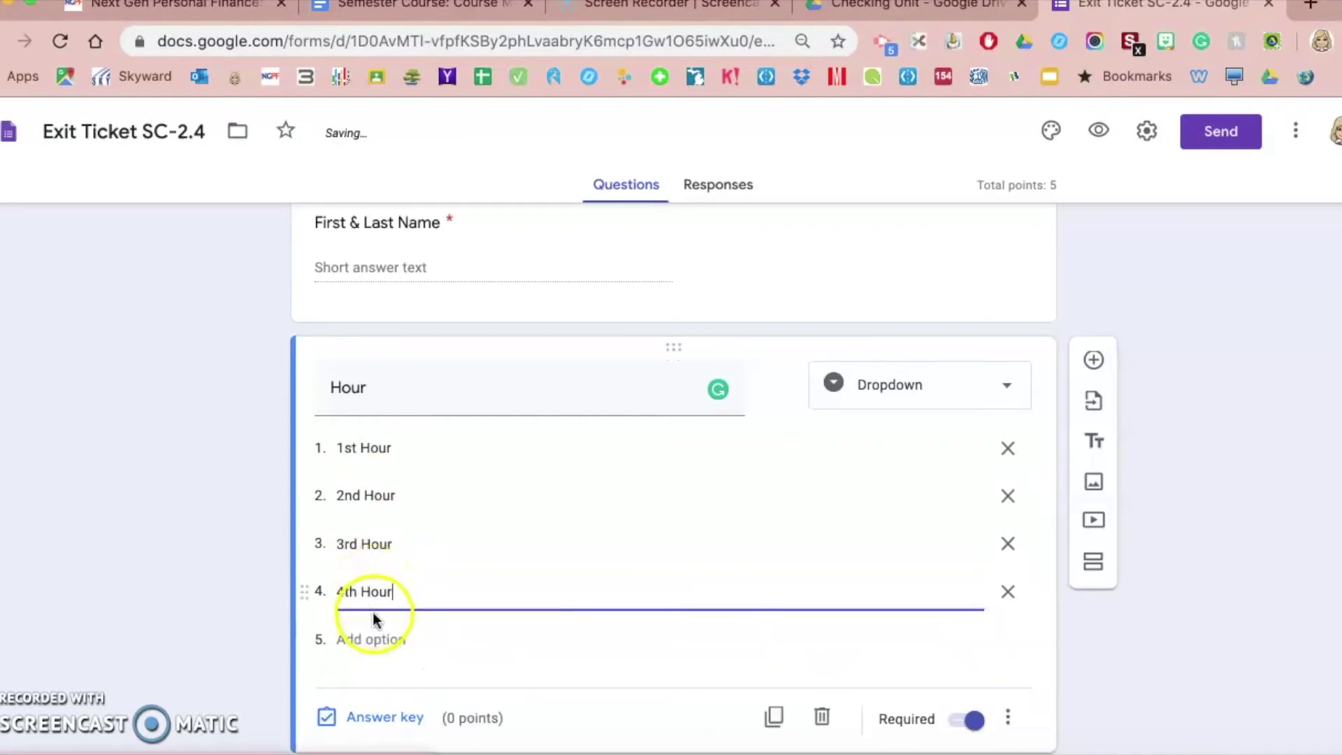
click(371, 639)
text(6th Hour)
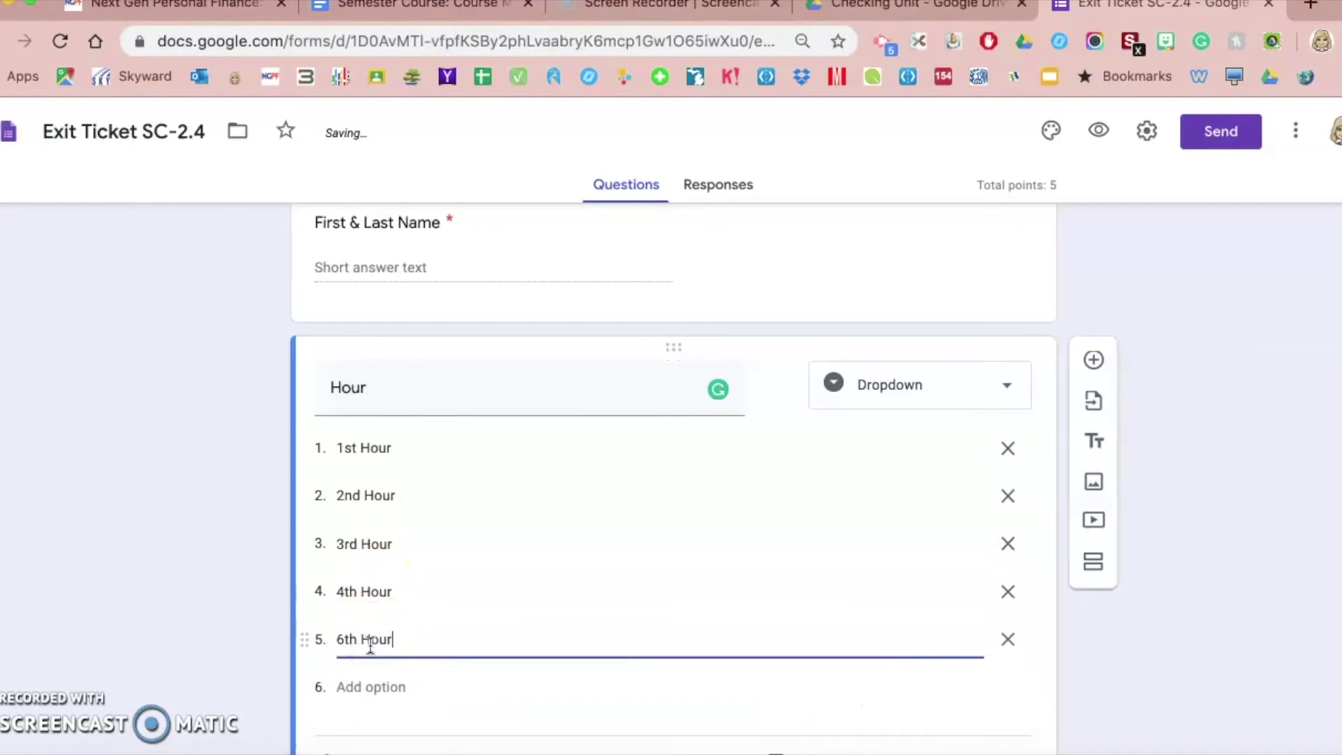
click(164, 503)
scroll(165, 503, down, 3)
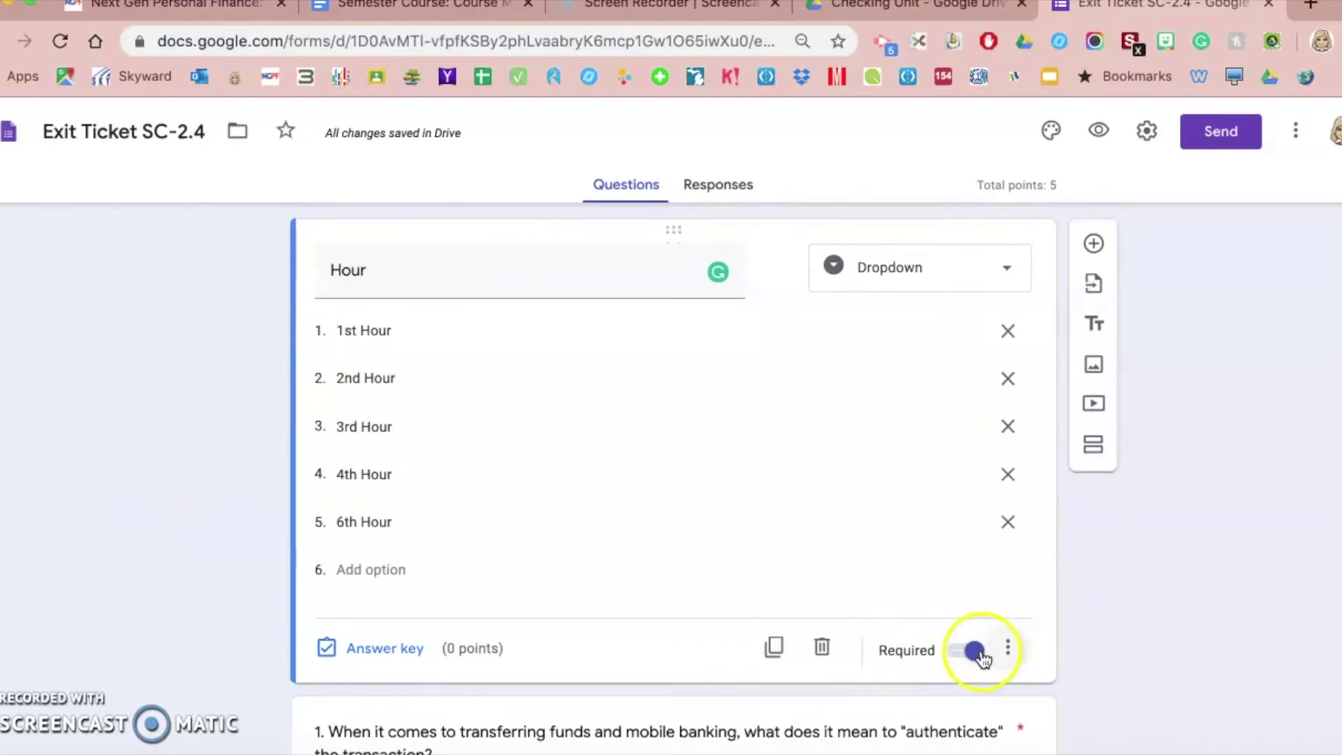
click(238, 505)
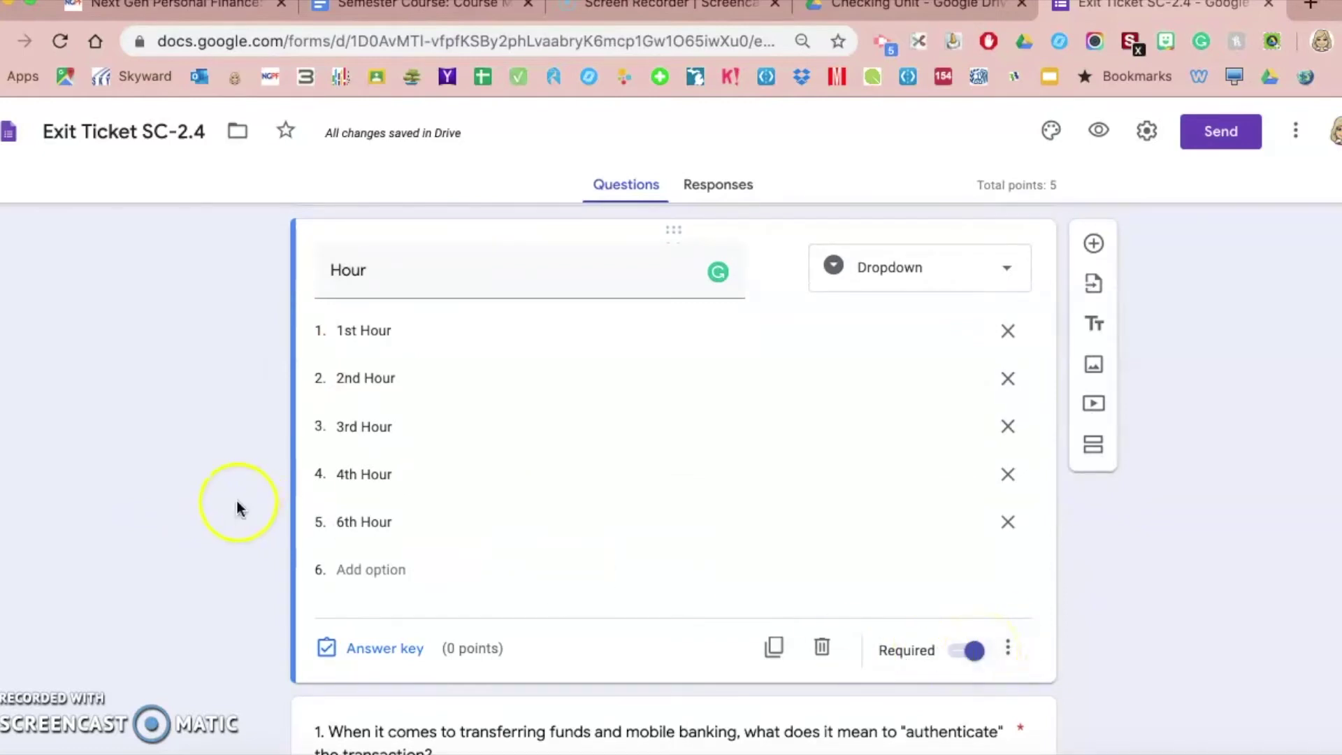
scroll(238, 508, down, 6)
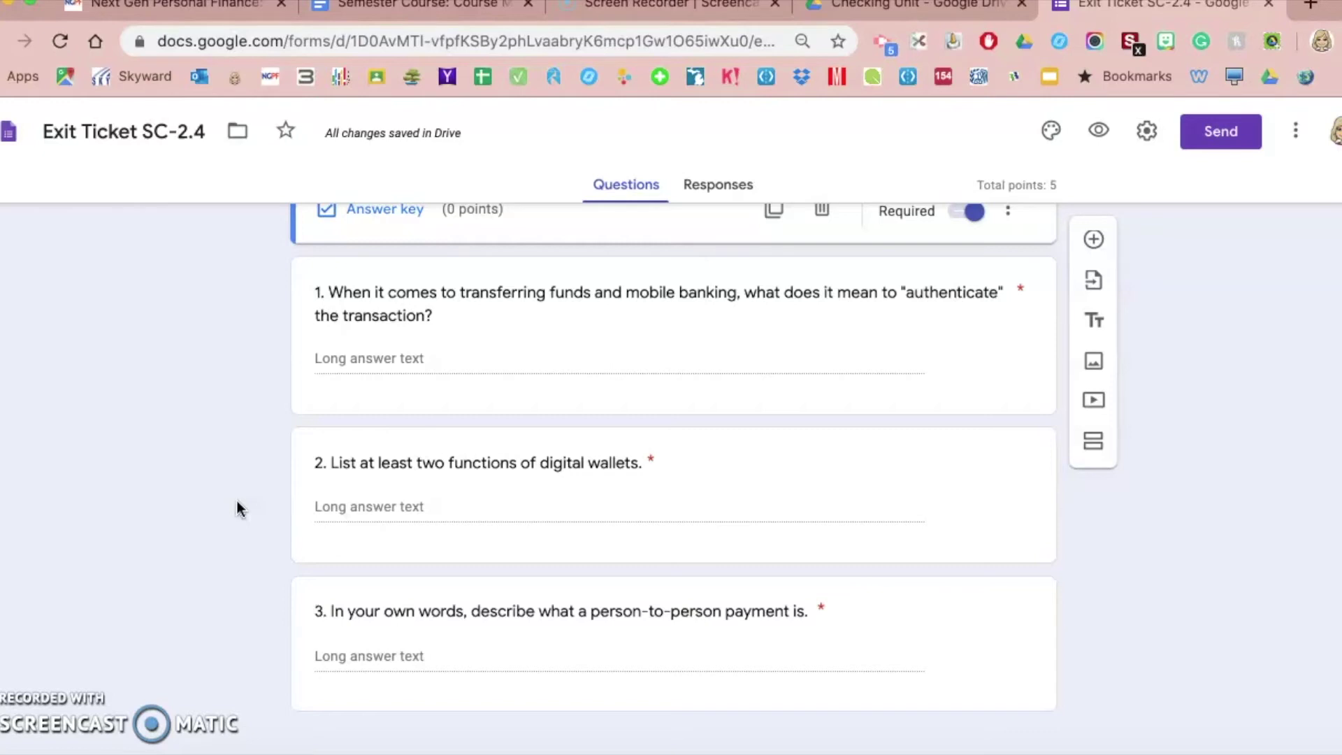
click(579, 644)
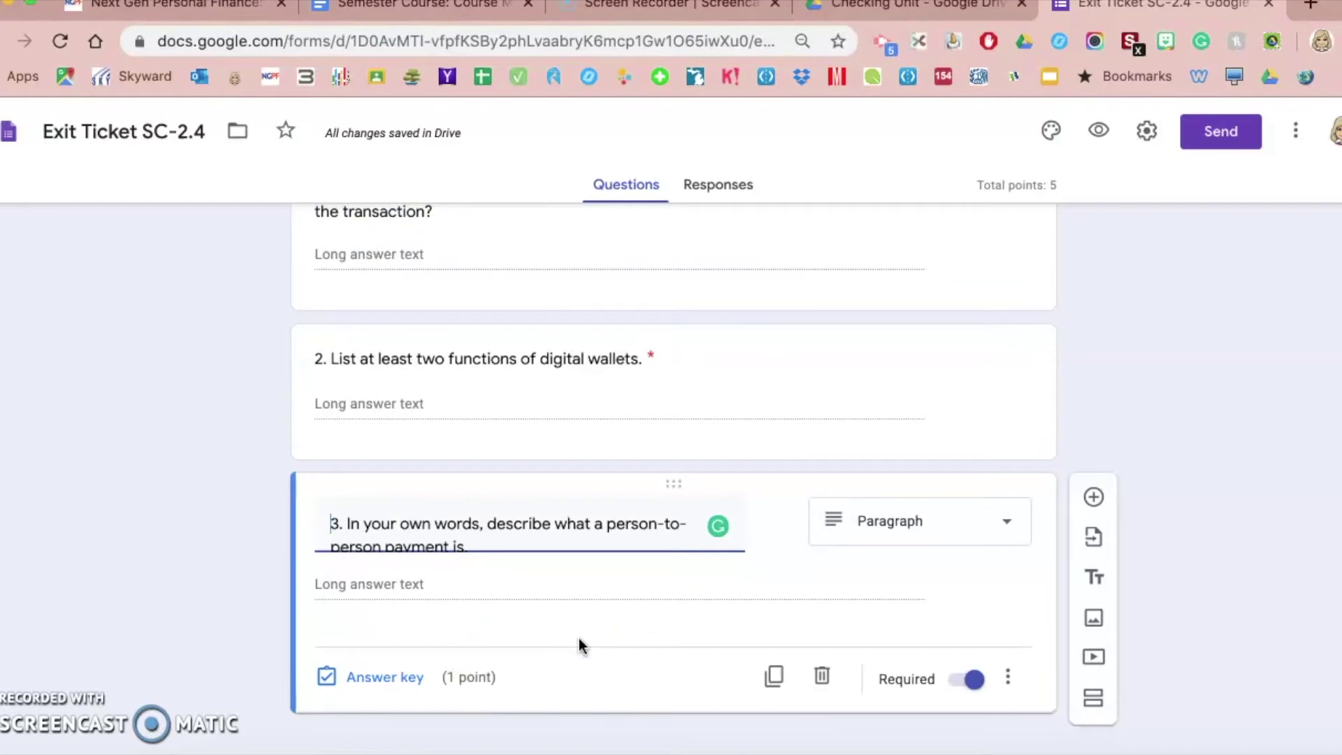
Step: Add a new question after question 3 and start its title with '4.'
click(1094, 498)
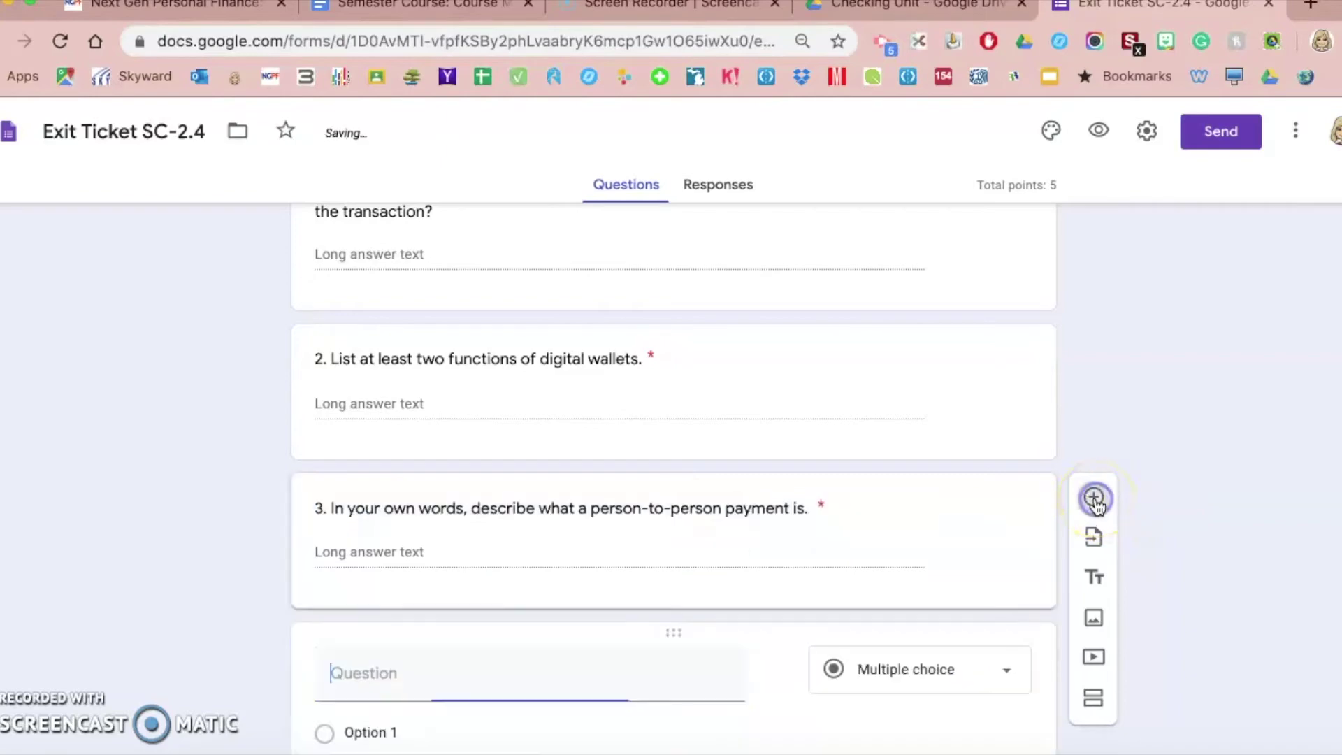
text(4.)
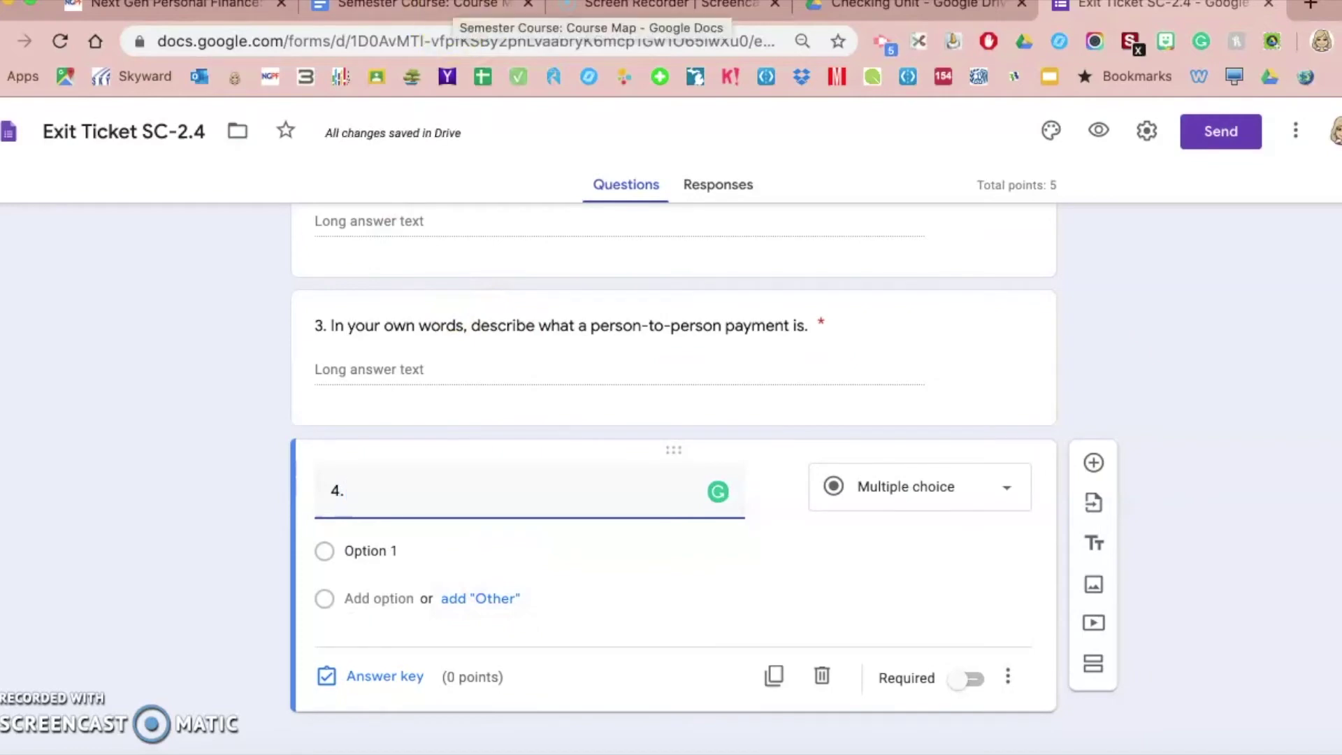
scroll(407, 333, up, 3)
scroll(406, 333, up, 12)
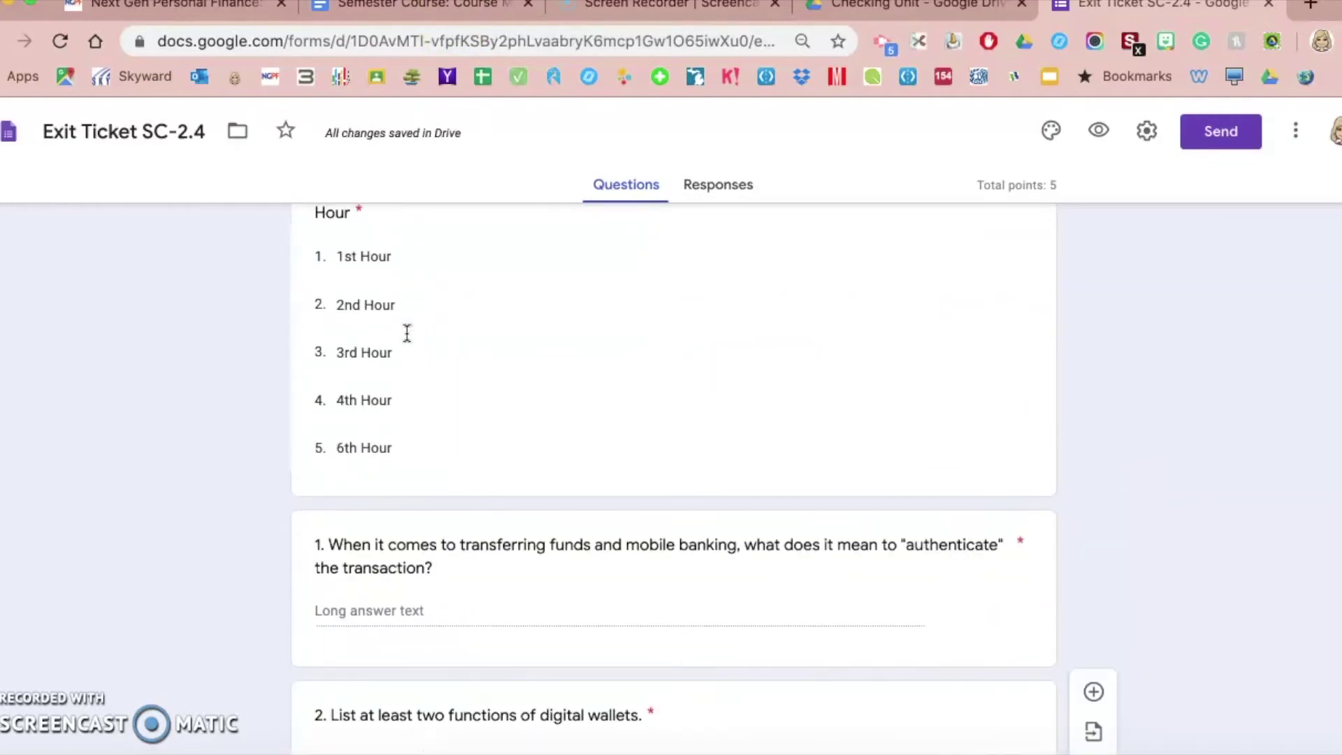
scroll(407, 333, down, 15)
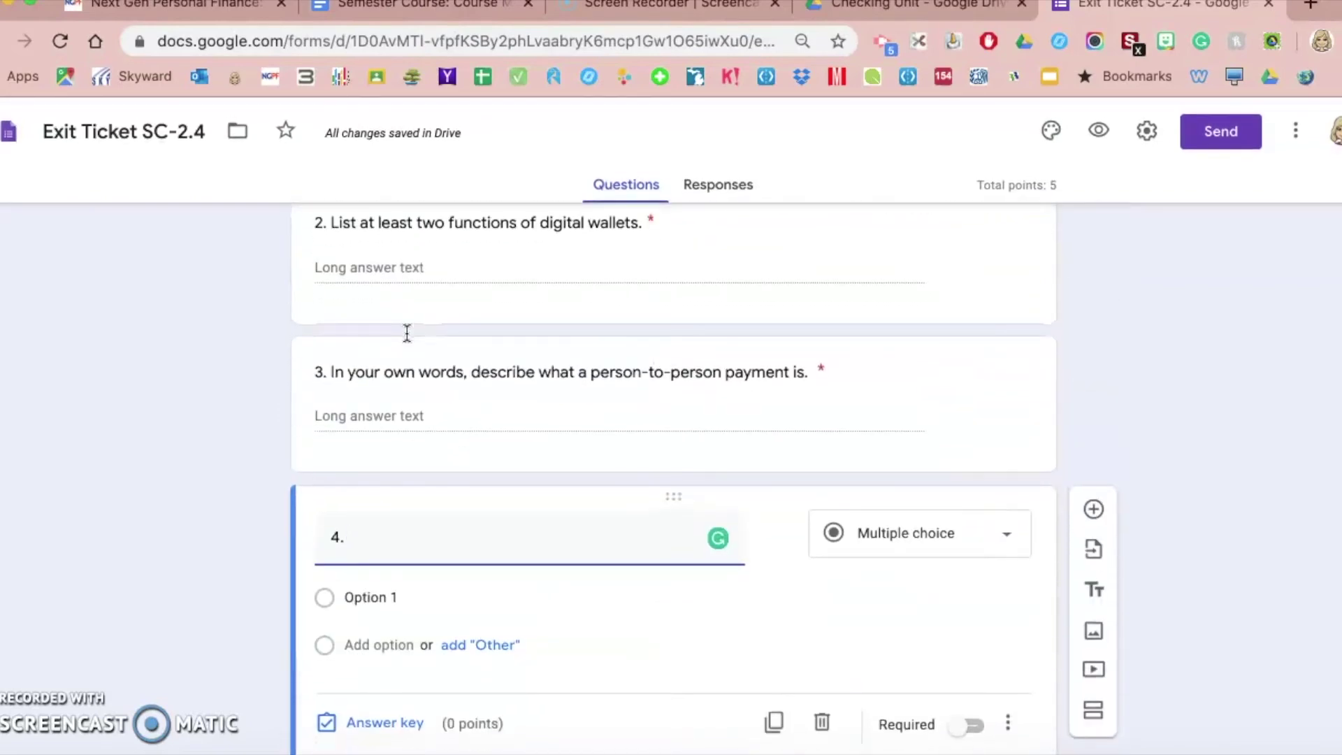
Step: Title question 4 'Which mobile payment app discussed in class have you used before or have an interest in using?'
text(Which mobile payment a)
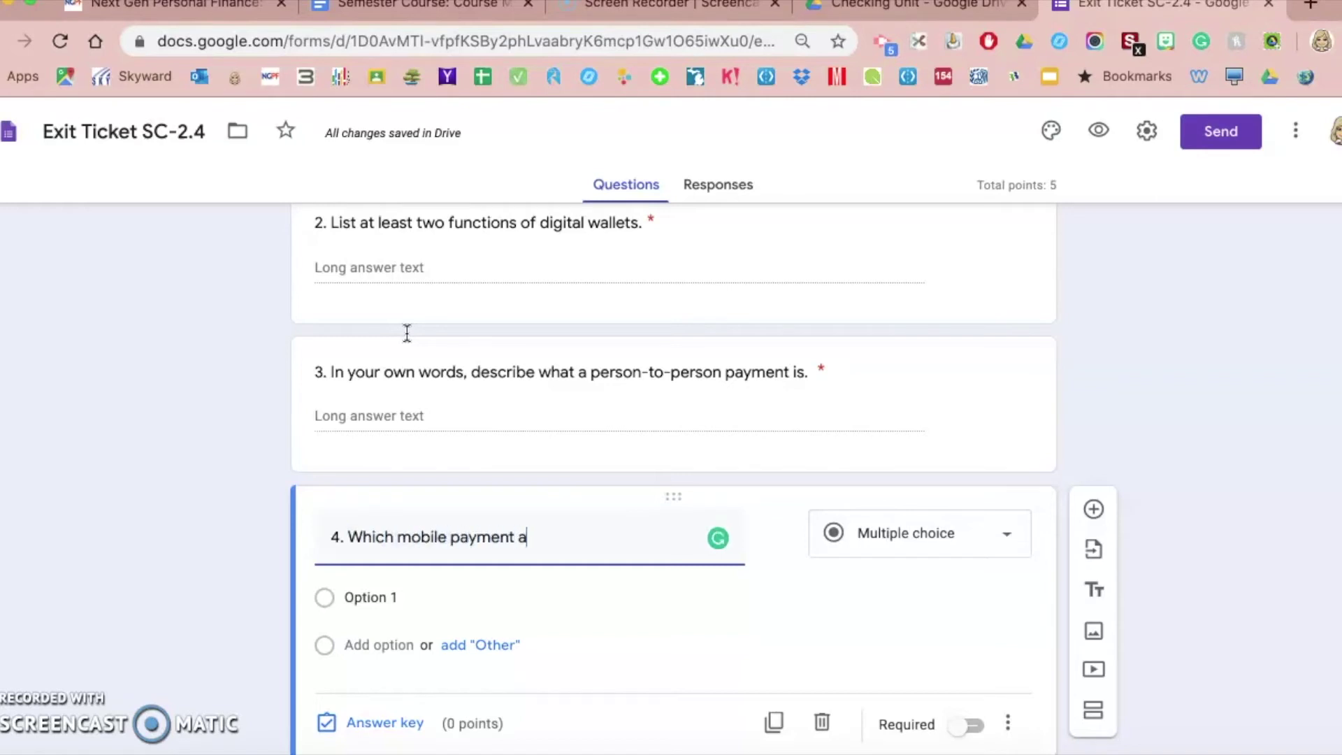
text(pp discussed in)
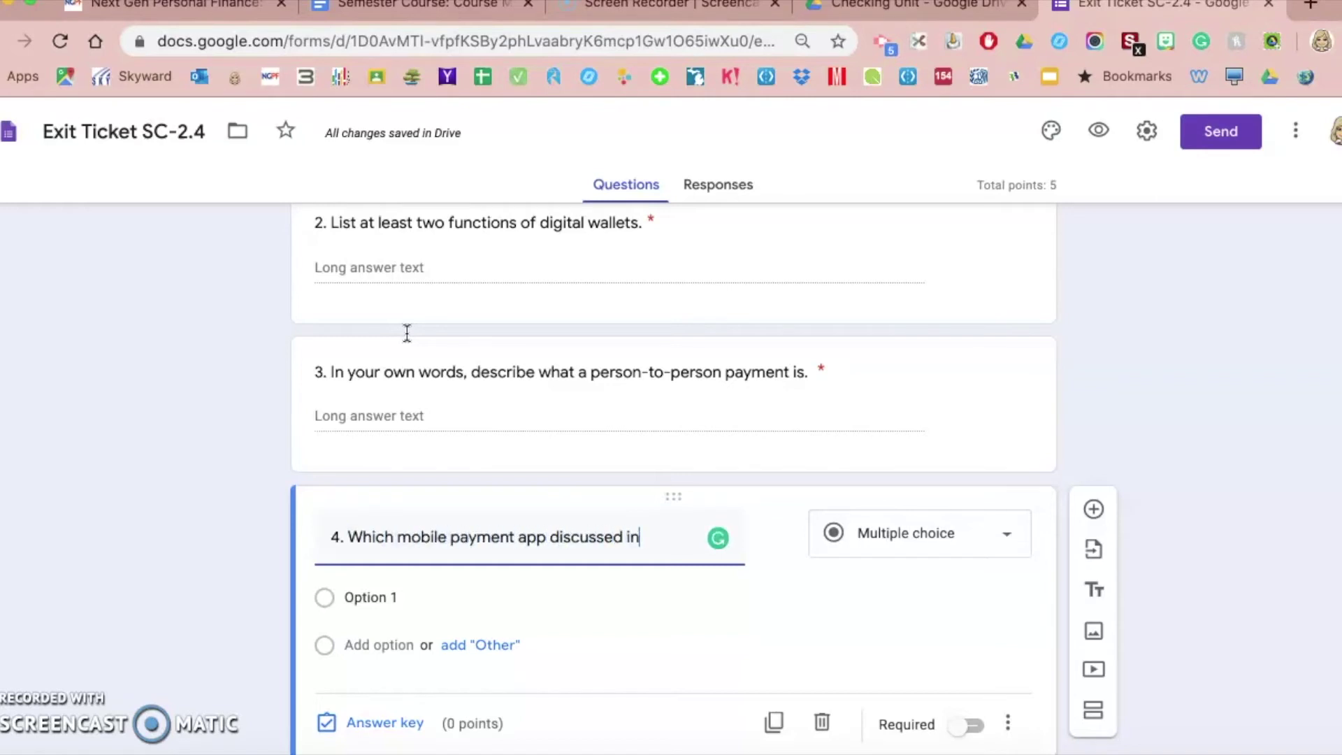
text( class have you used b)
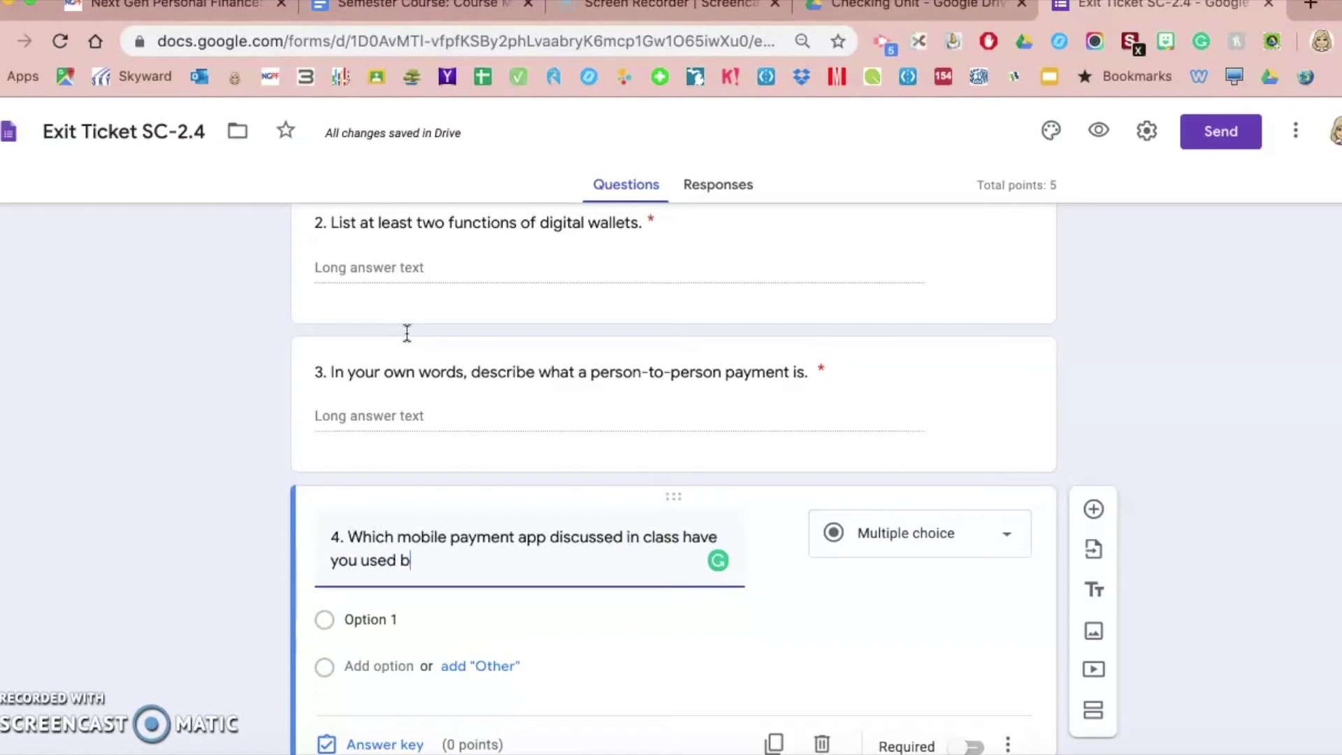
text(efore or having)
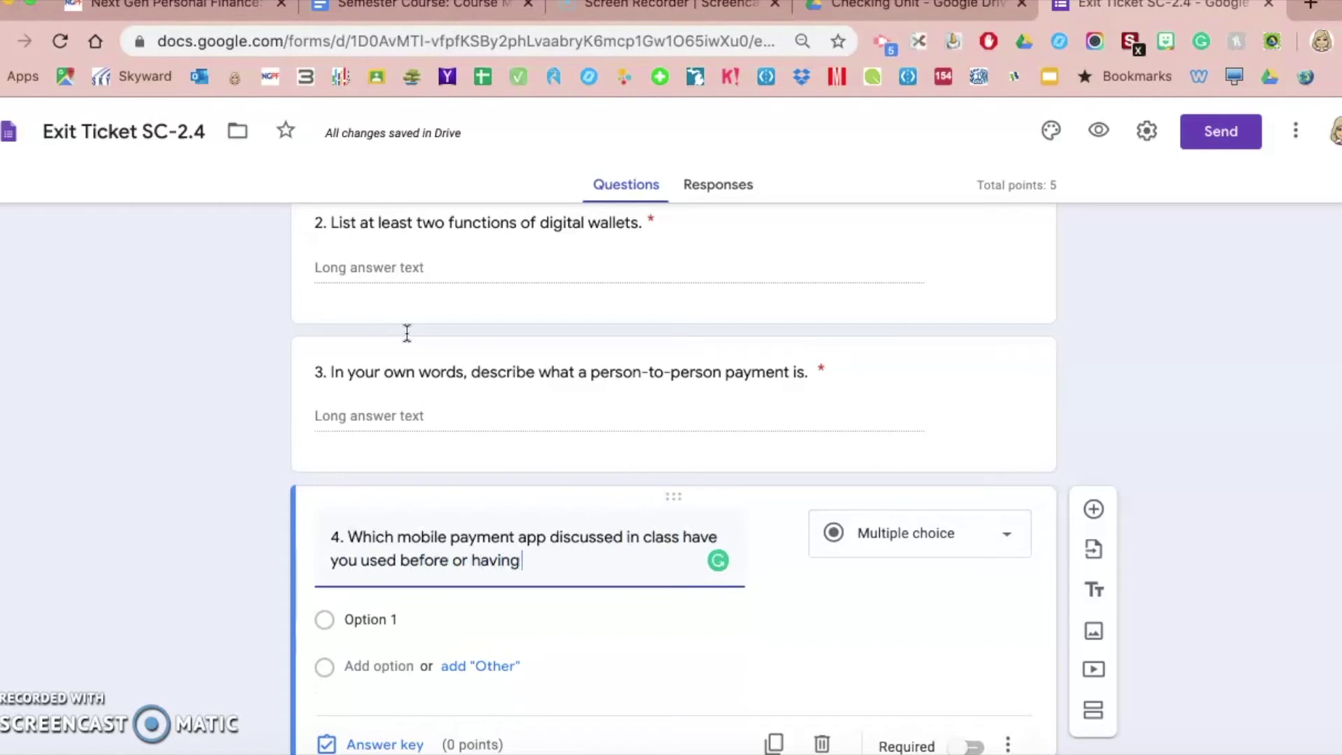
key(BackSpace)
key(BackSpace)
text(e intereste)
key(BackSpace)
text(in using in your)
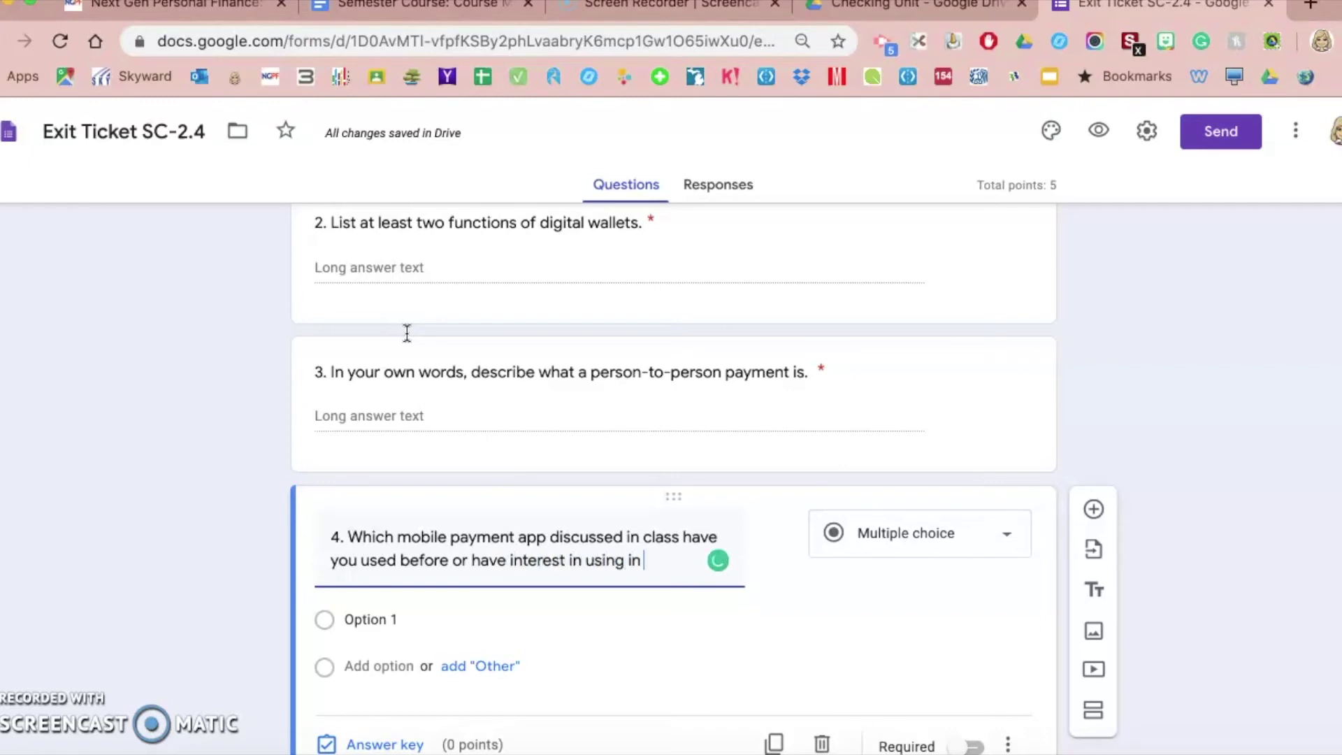
key(BackSpace)
key(BackSpace)
key(BackSpace)
key(BackSpace)
key(BackSpace)
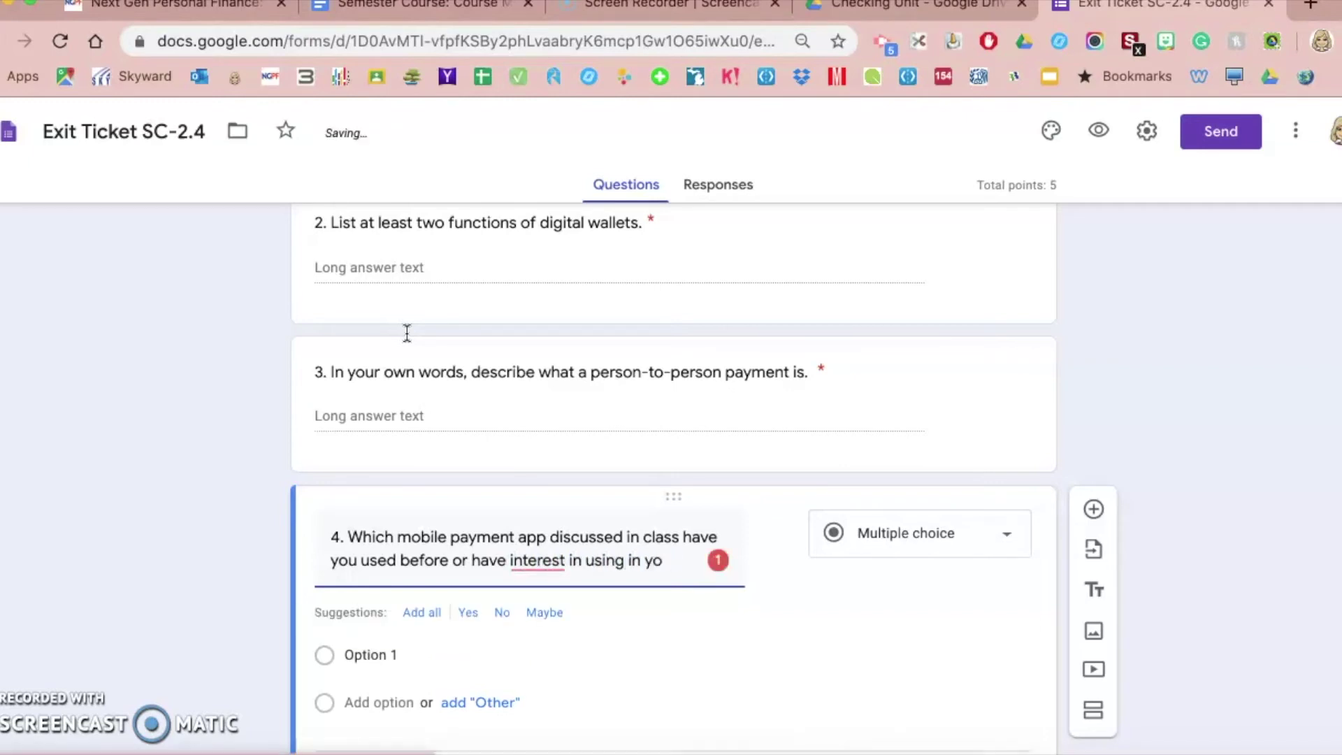
key(BackSpace)
key(BackSpace)
text(?)
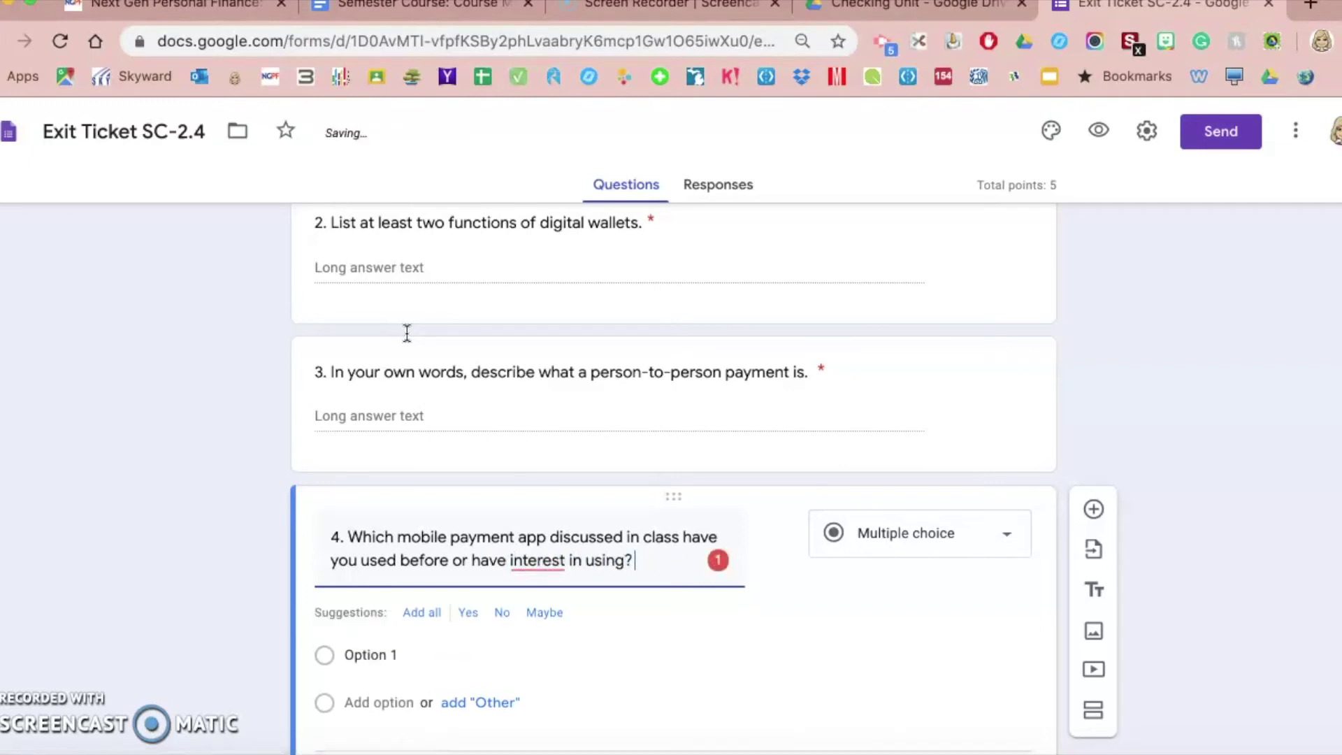
click(538, 565)
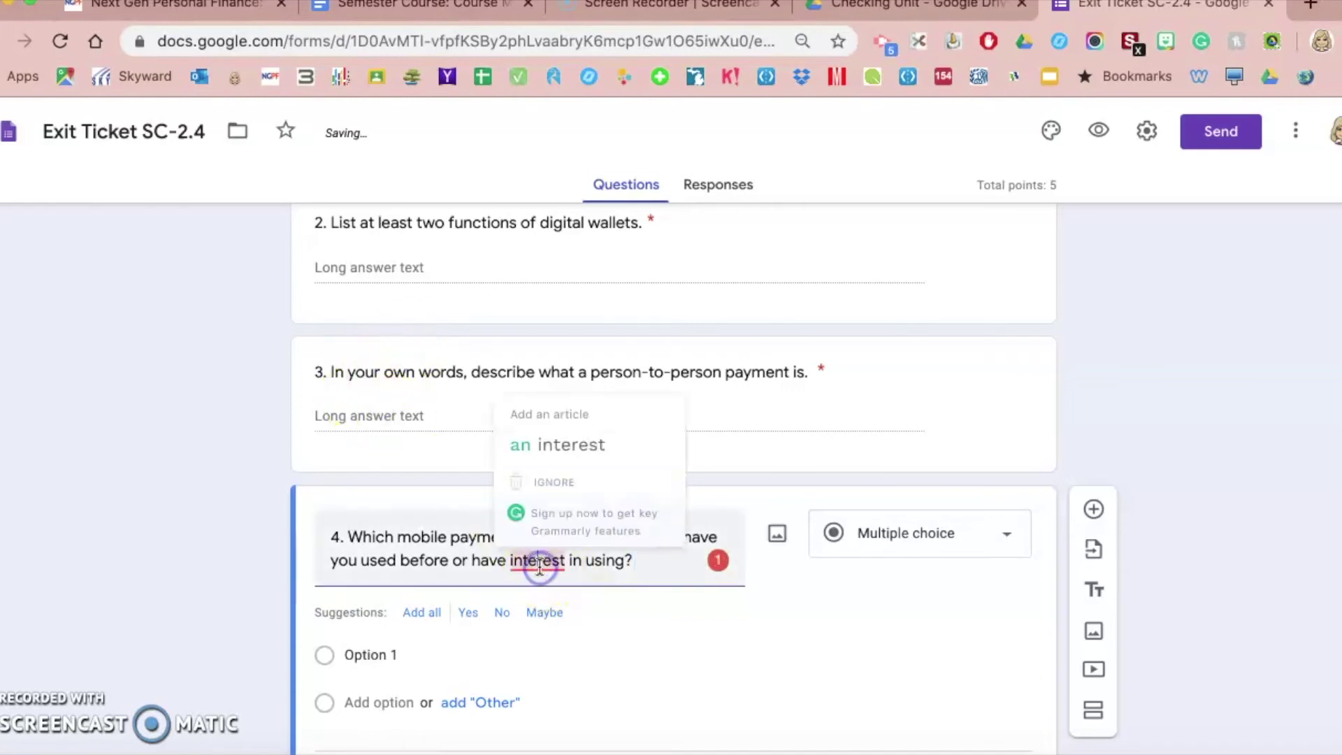
click(567, 447)
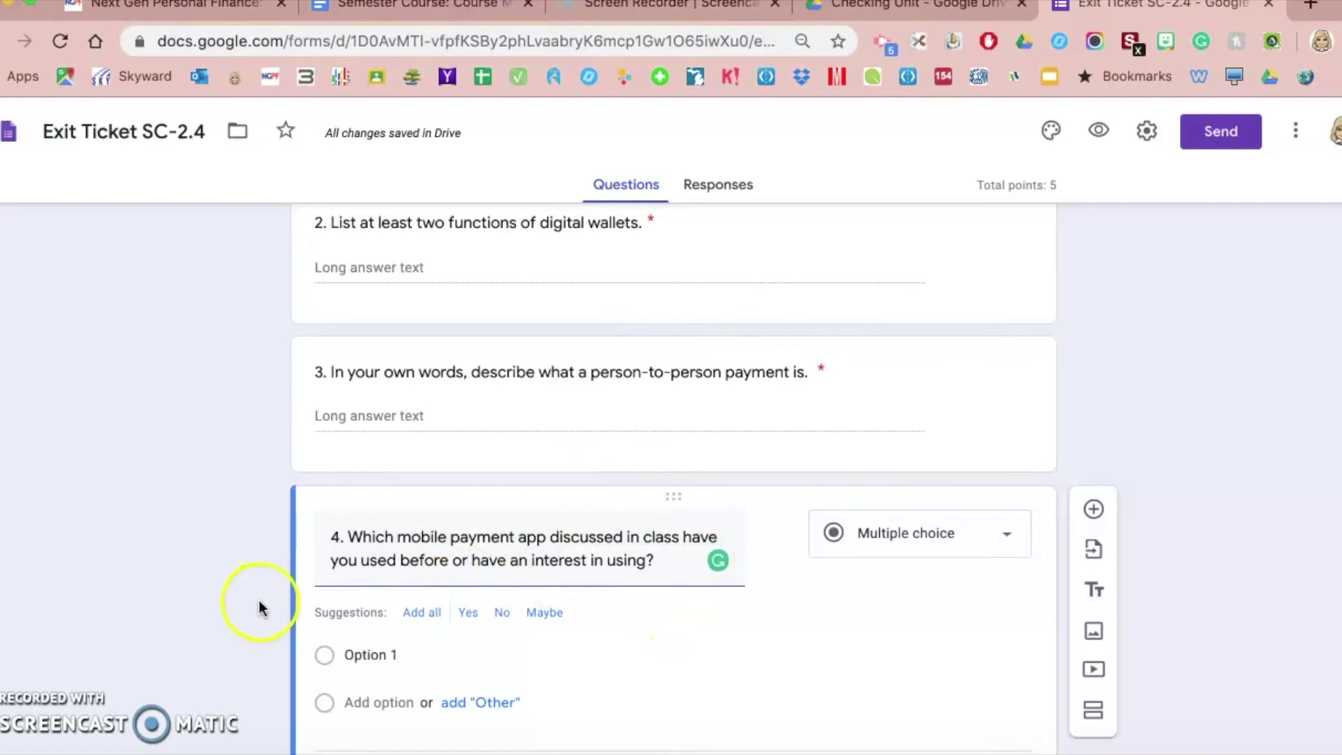
click(933, 551)
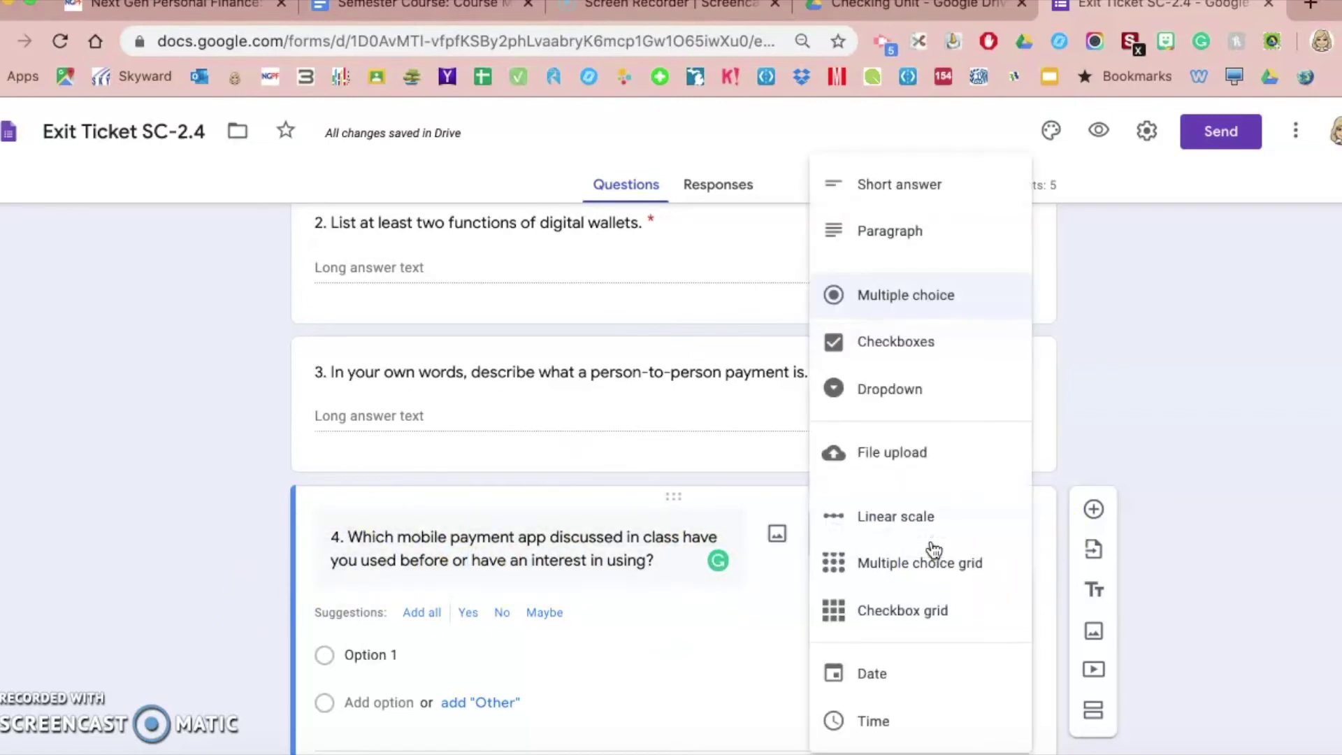
Step: Set question 4 to Paragraph answers and switch on Required
click(907, 233)
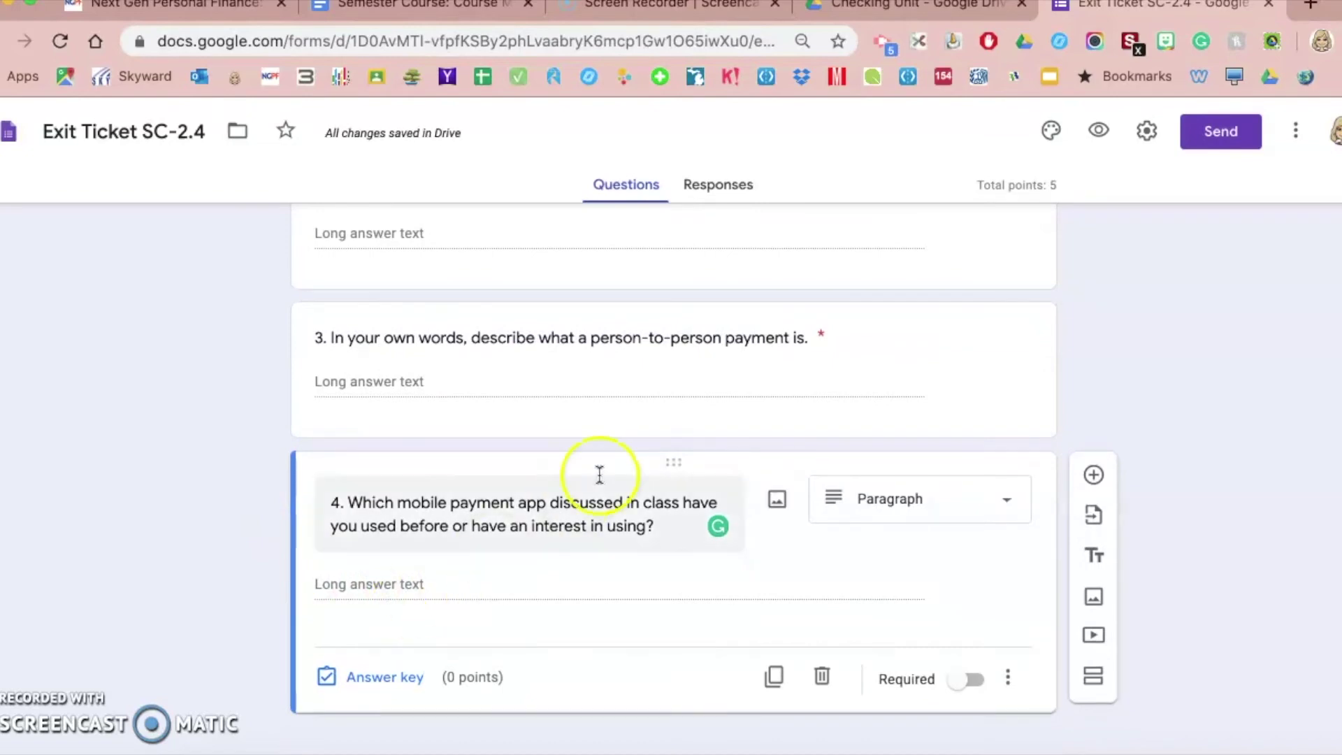
scroll(827, 343, up, 3)
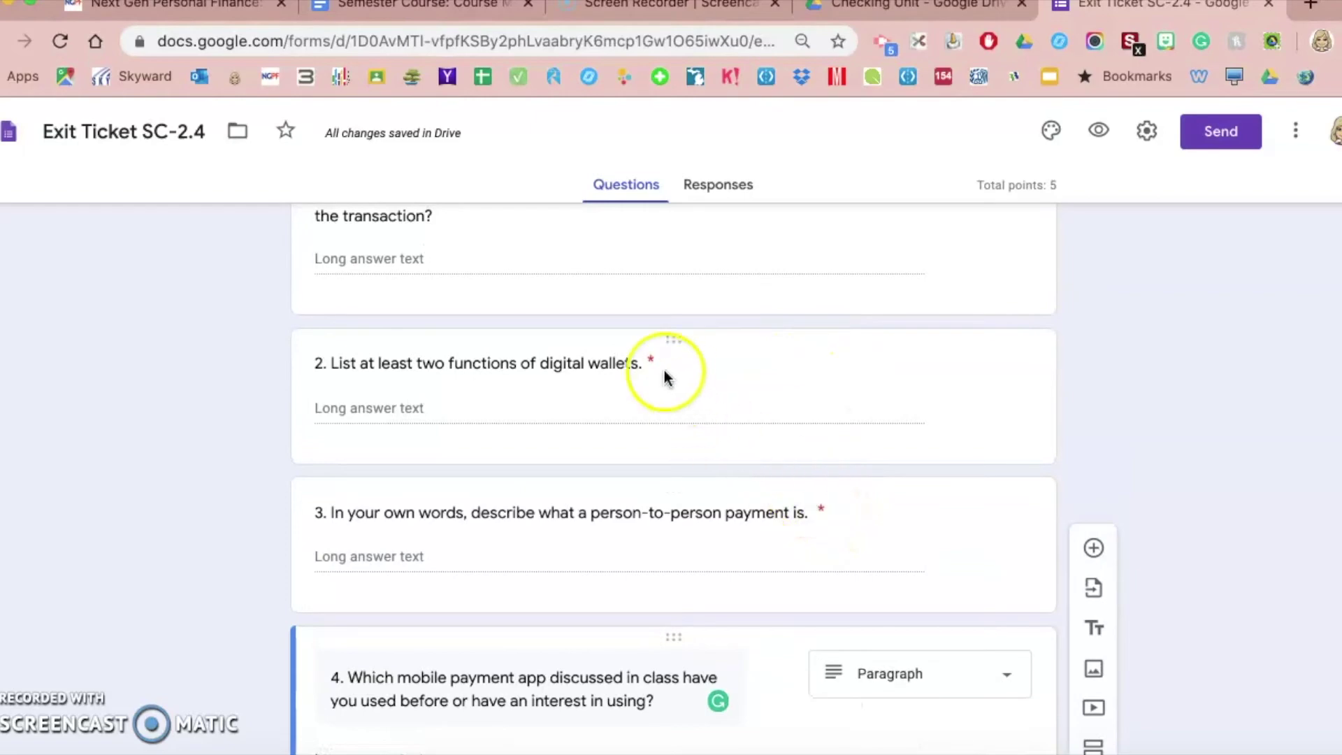
scroll(797, 464, up, 3)
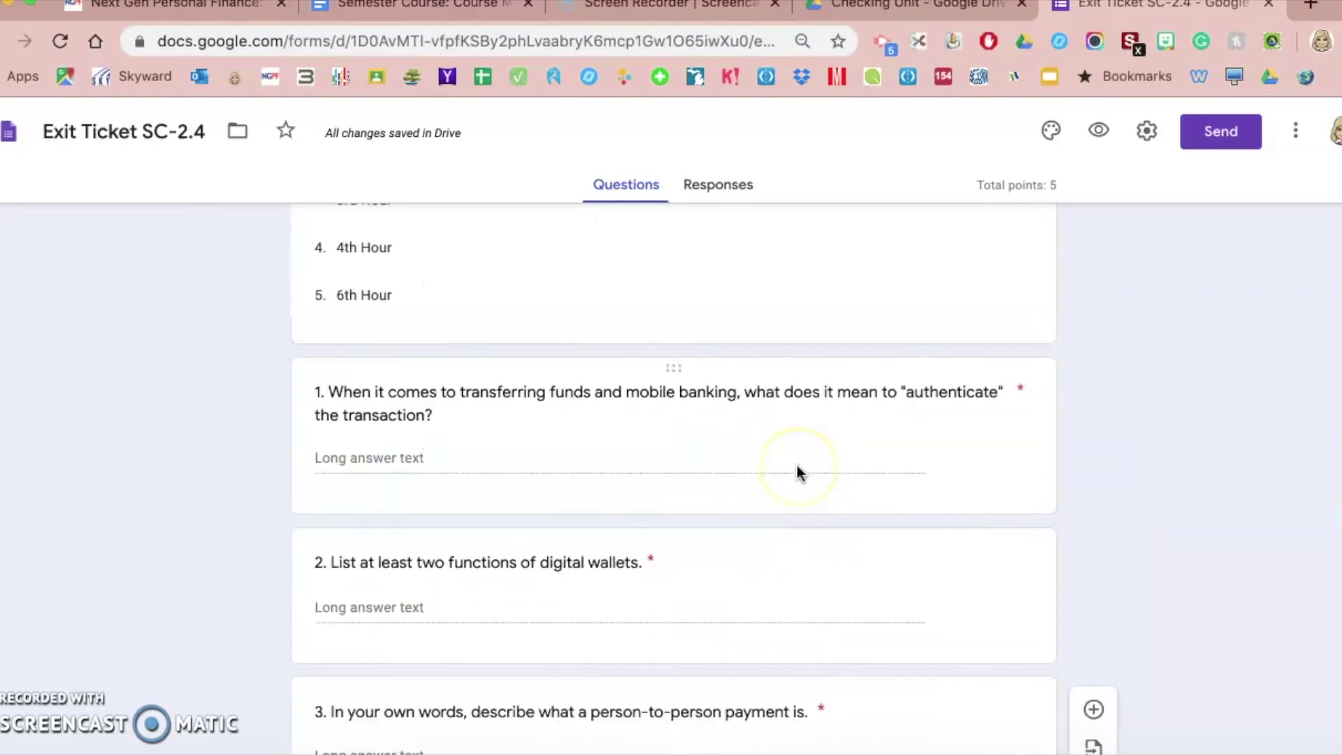
scroll(978, 391, down, 6)
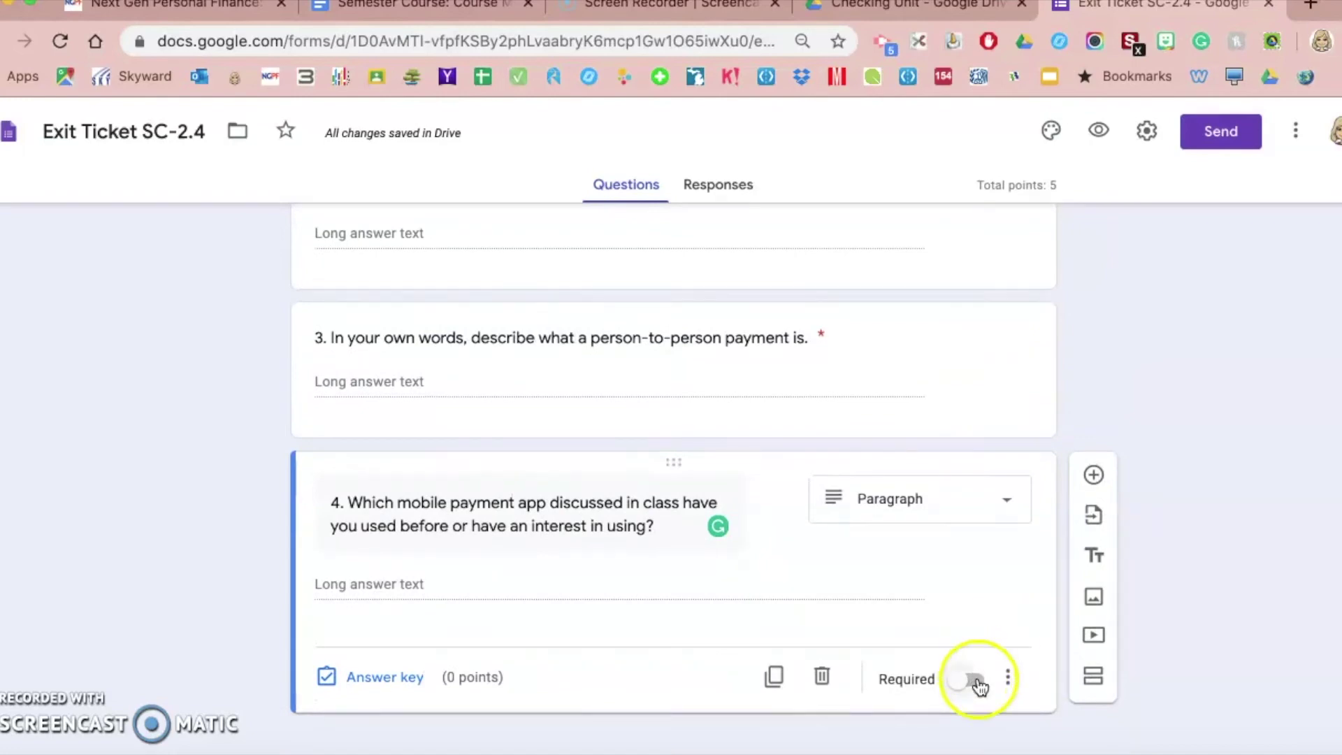
click(979, 682)
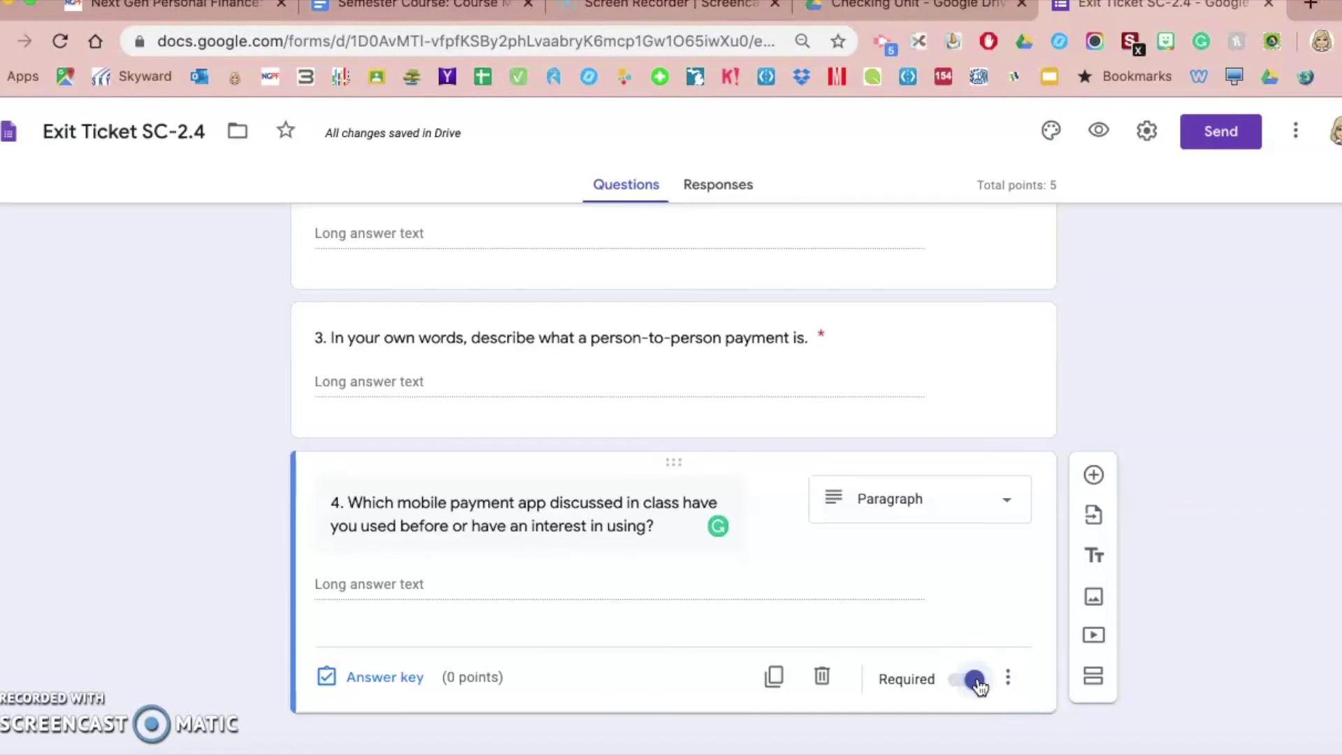
scroll(1157, 436, up, 15)
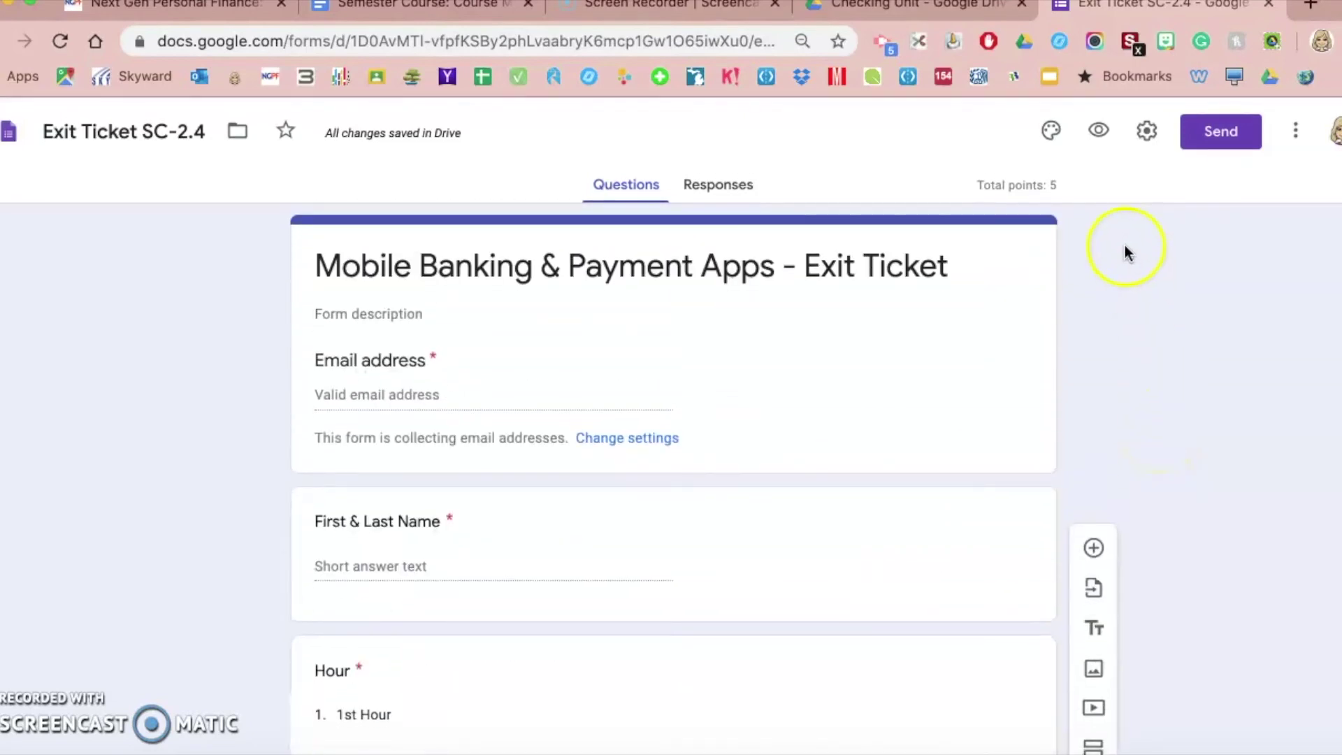
Step: Apply the colourful yarn image from Work and School as the form's header
click(1052, 131)
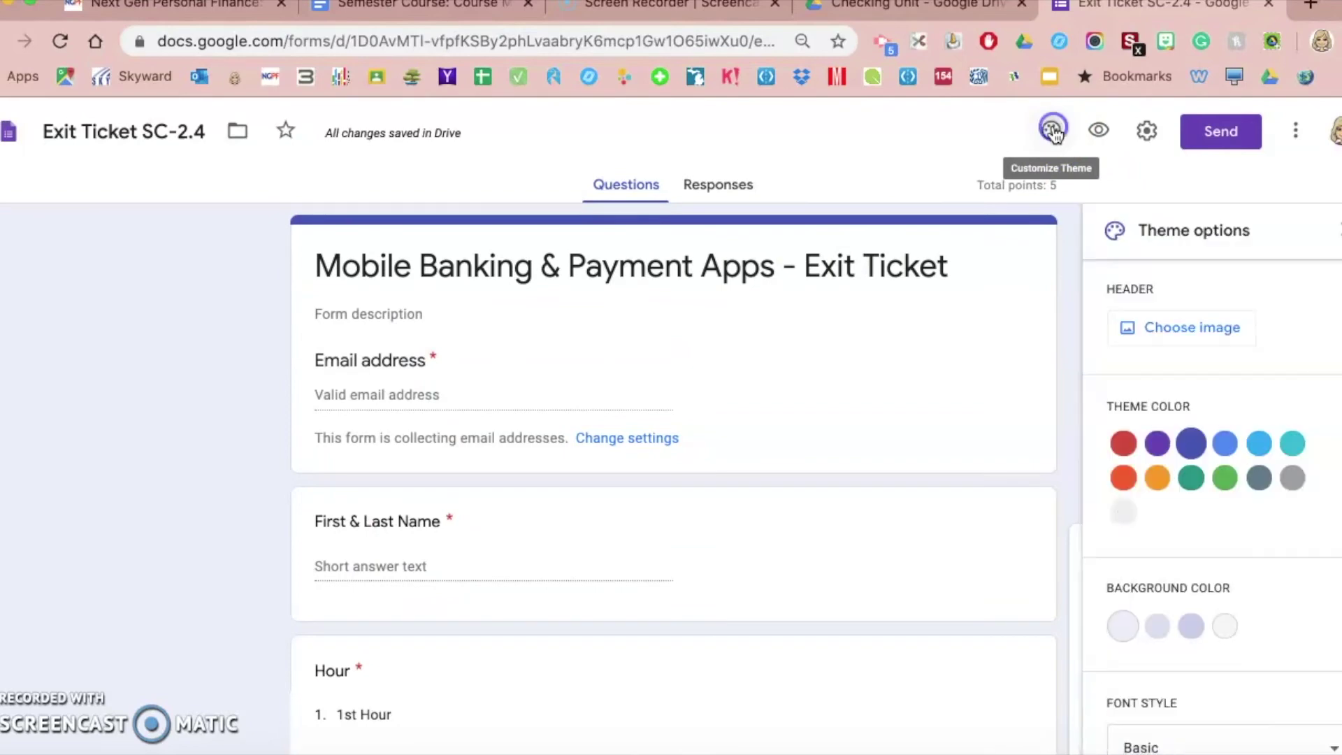
click(1200, 327)
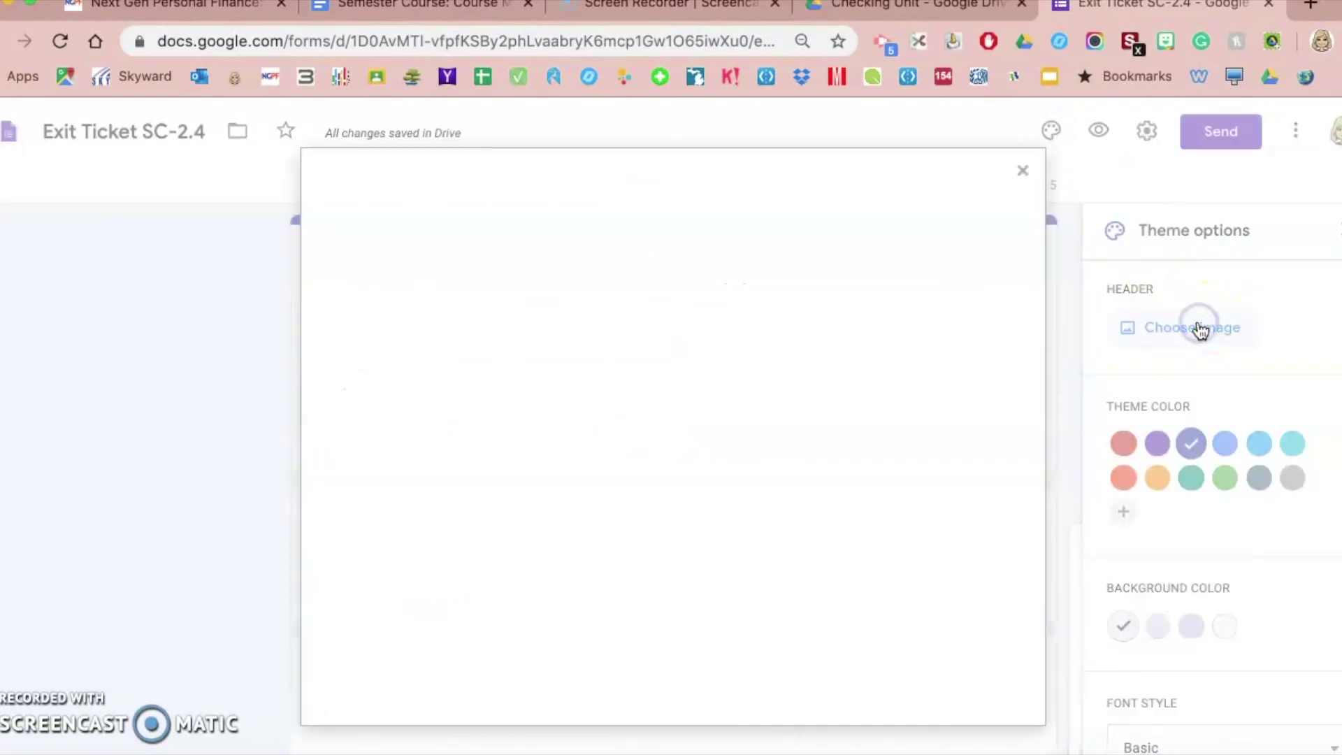
scroll(637, 534, down, 5)
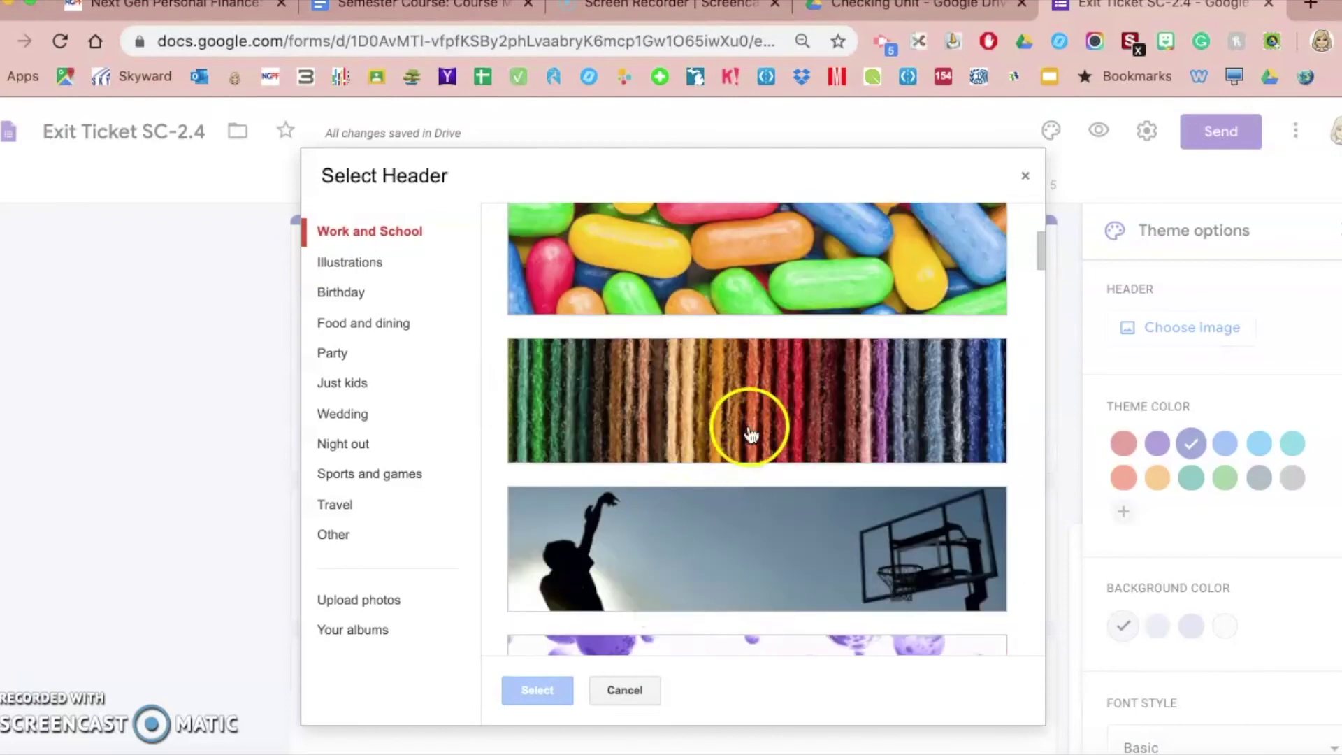
click(749, 432)
click(535, 689)
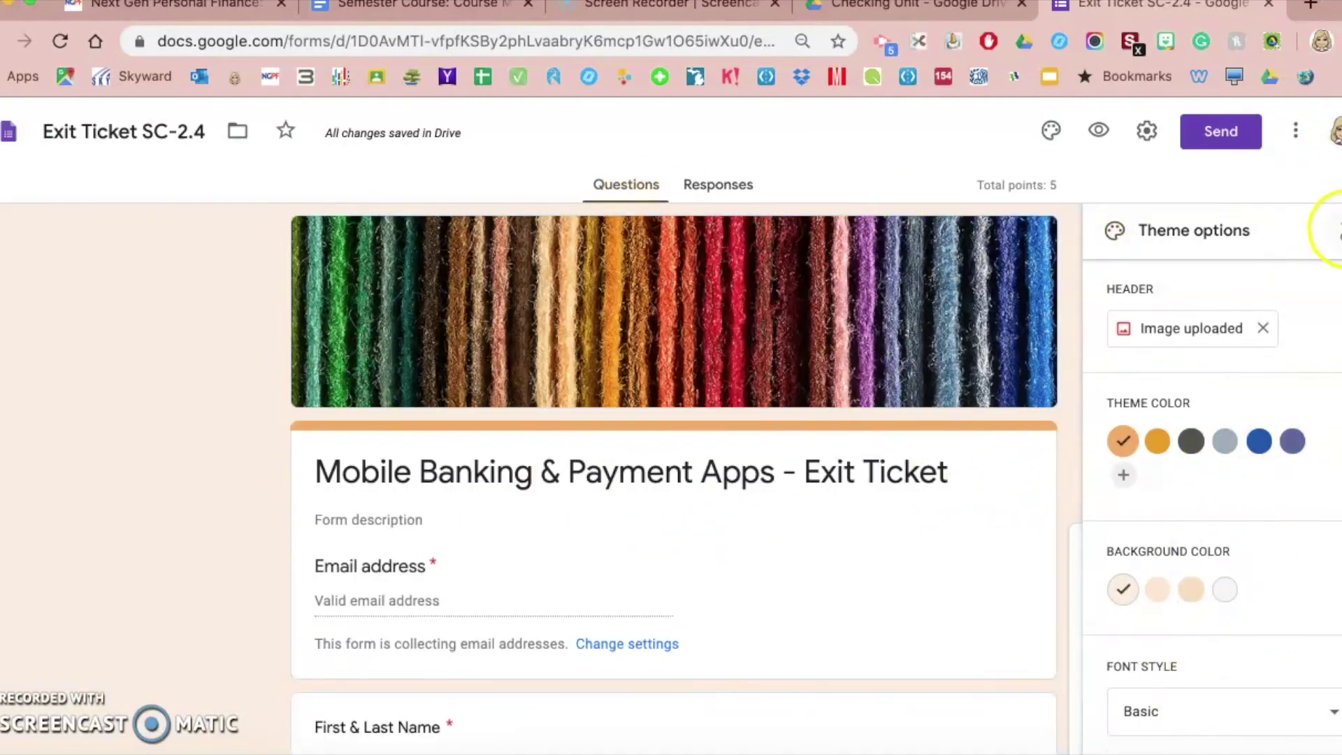
click(1331, 229)
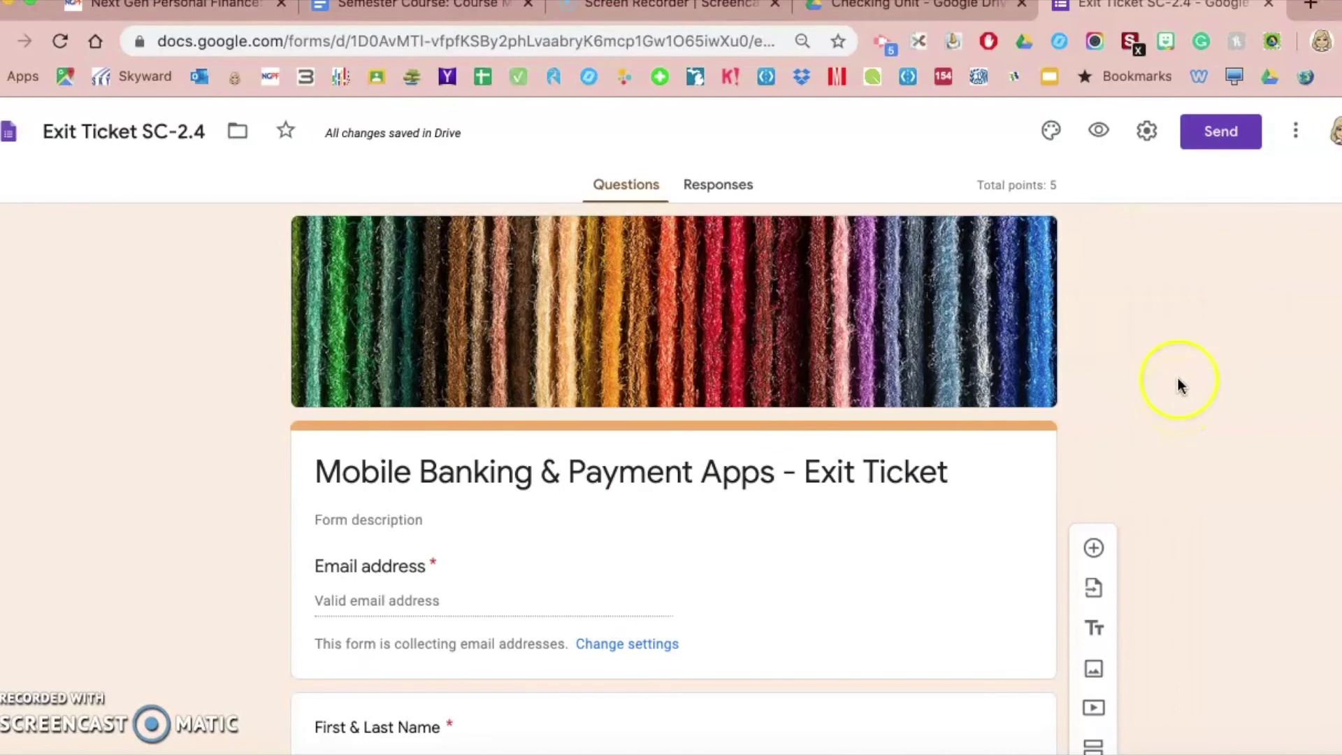
Step: Preview the form, inspect the Hour dropdown's five choices and scroll through questions 1–4 to Submit
click(1099, 131)
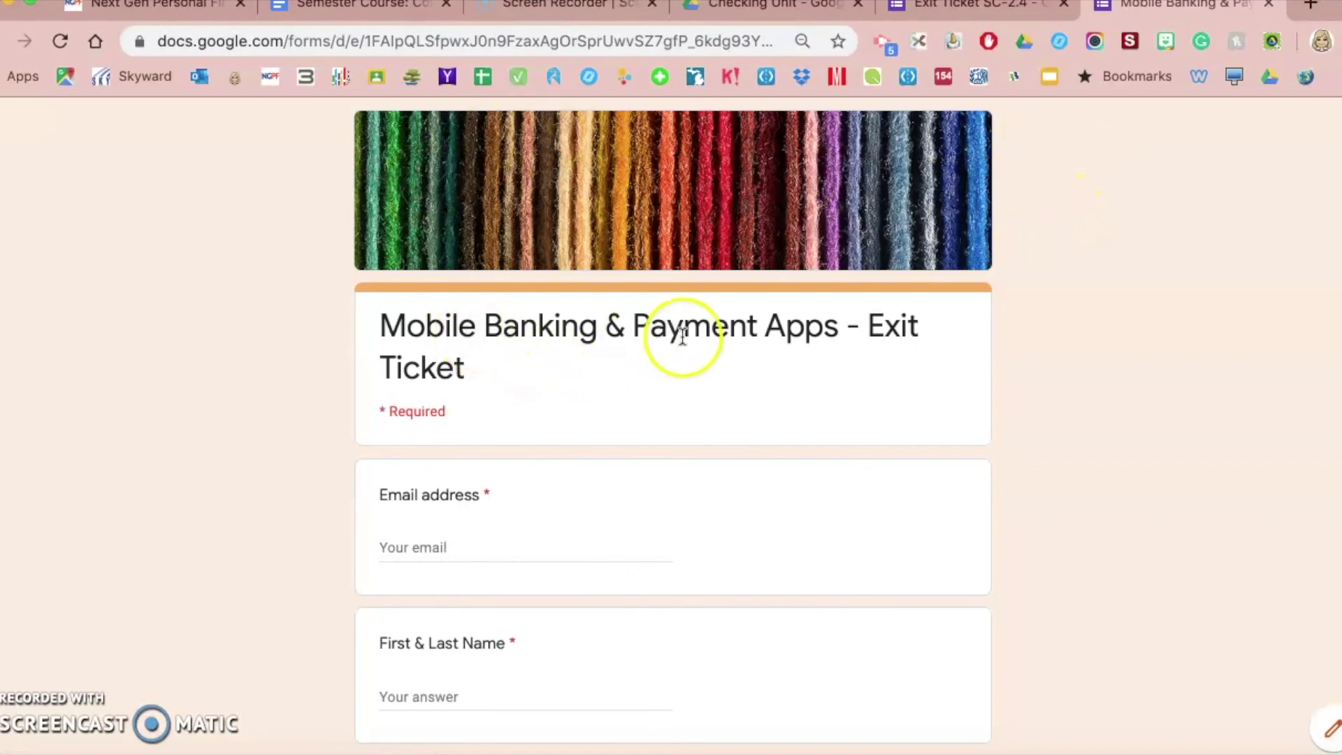
scroll(233, 492, down, 3)
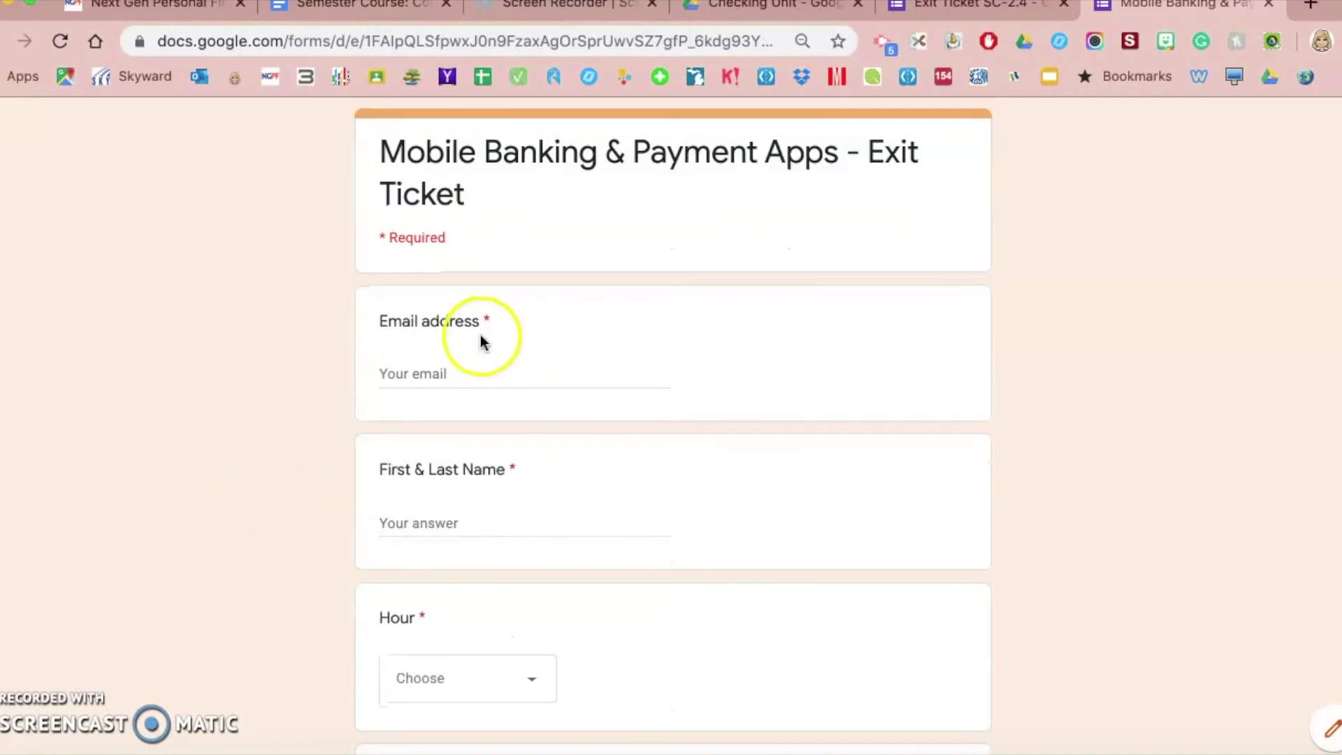
scroll(465, 370, down, 5)
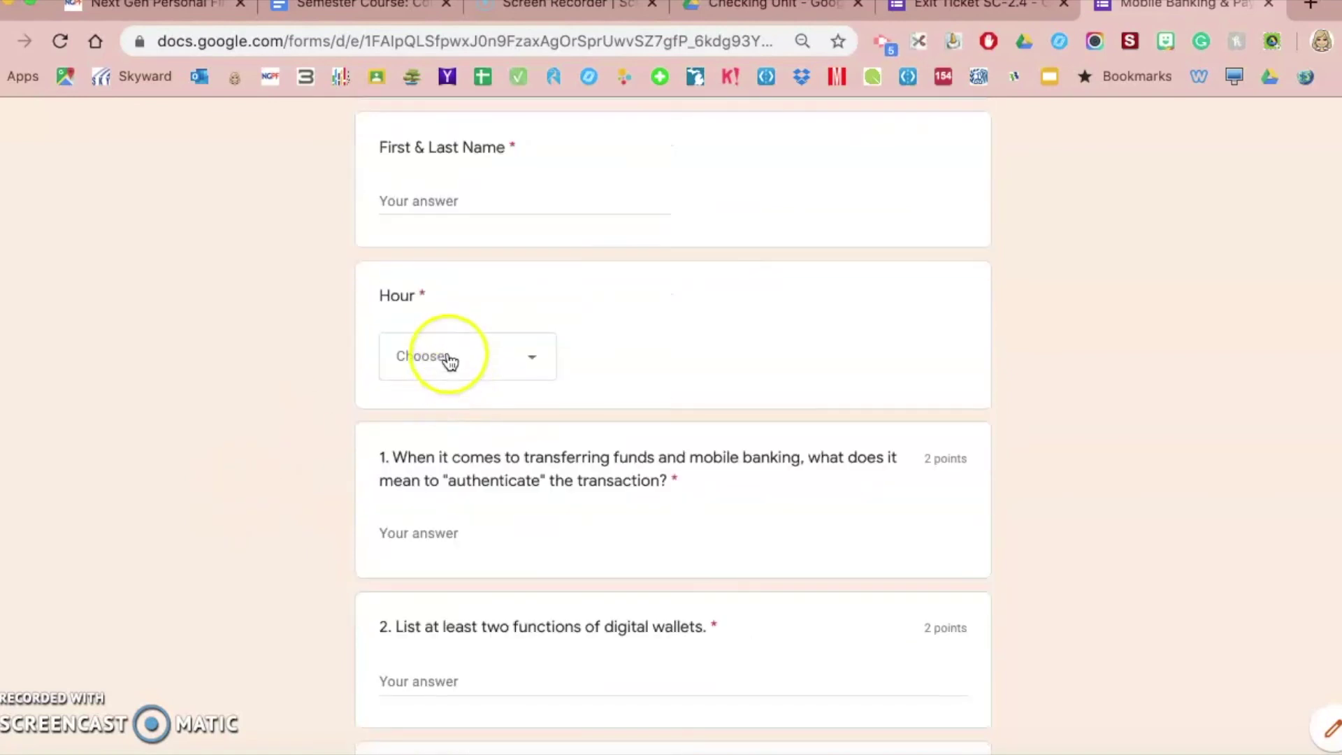
click(450, 360)
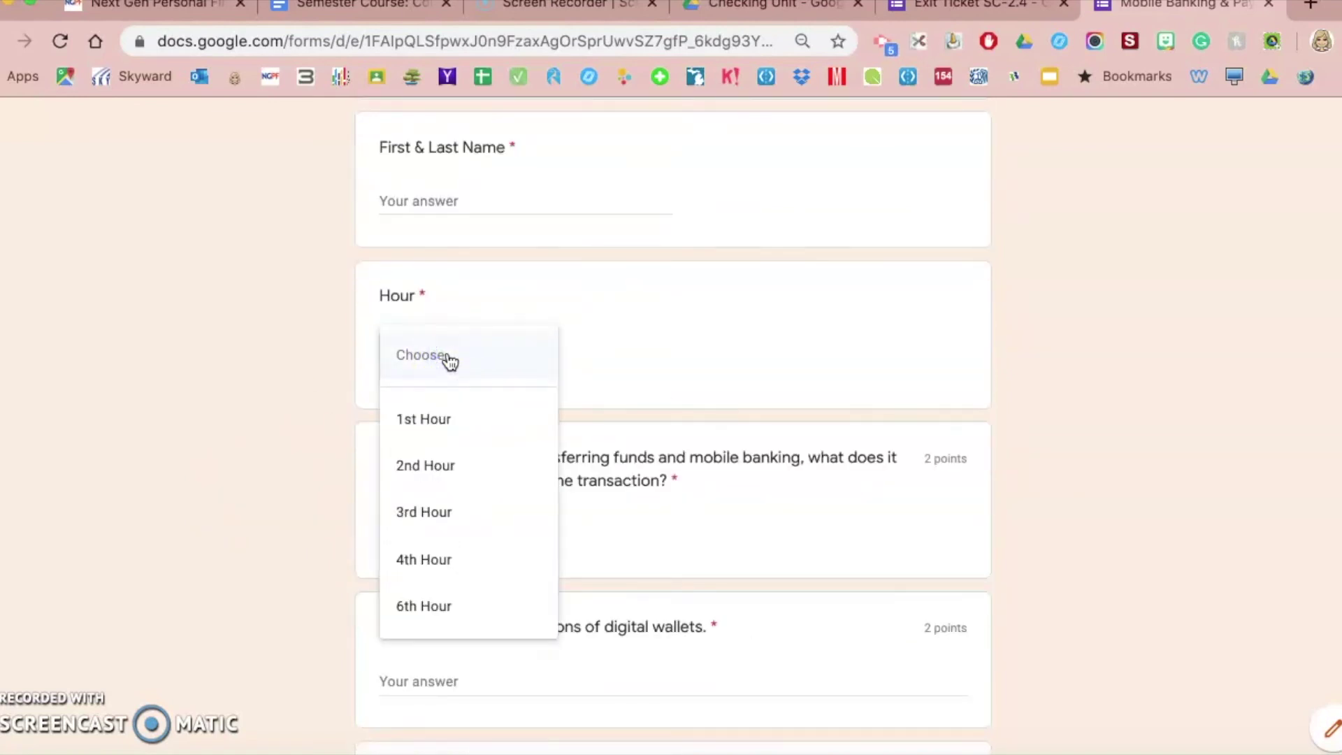
click(448, 357)
scroll(287, 419, down, 7)
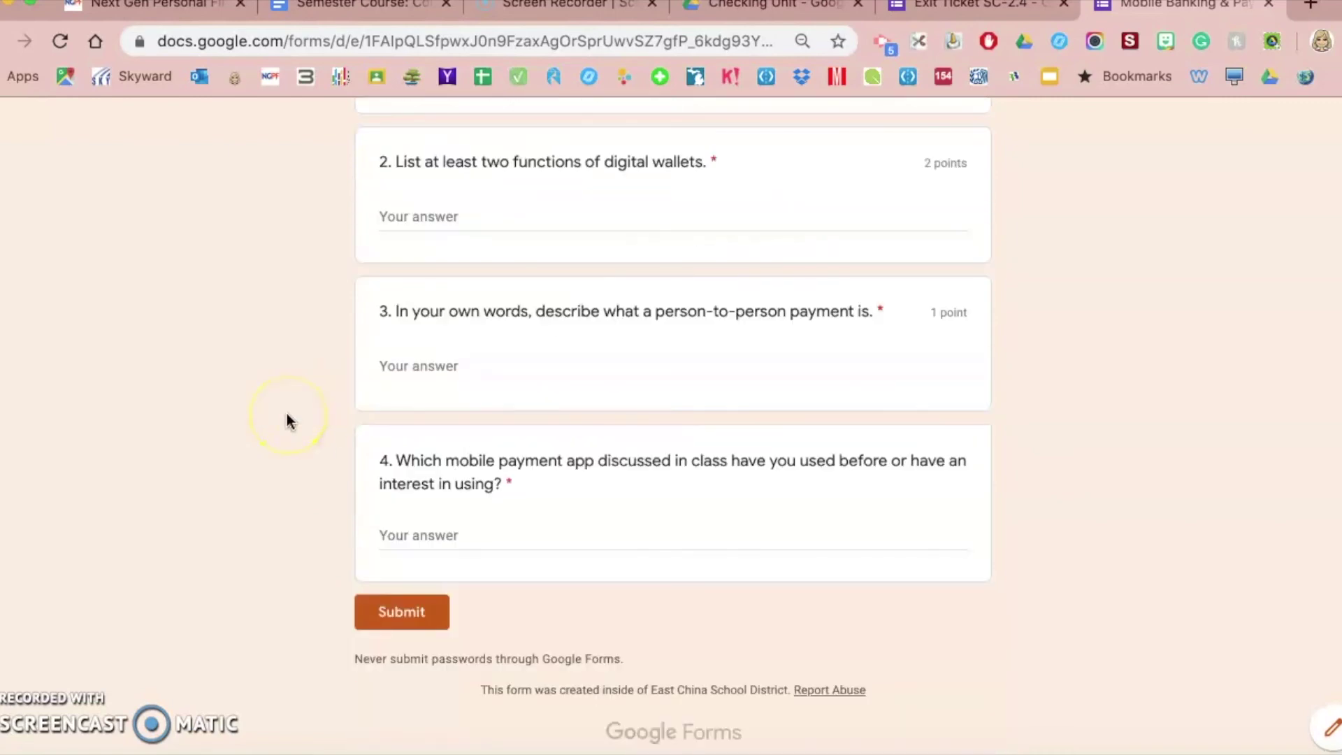
scroll(288, 419, up, 7)
scroll(288, 419, down, 7)
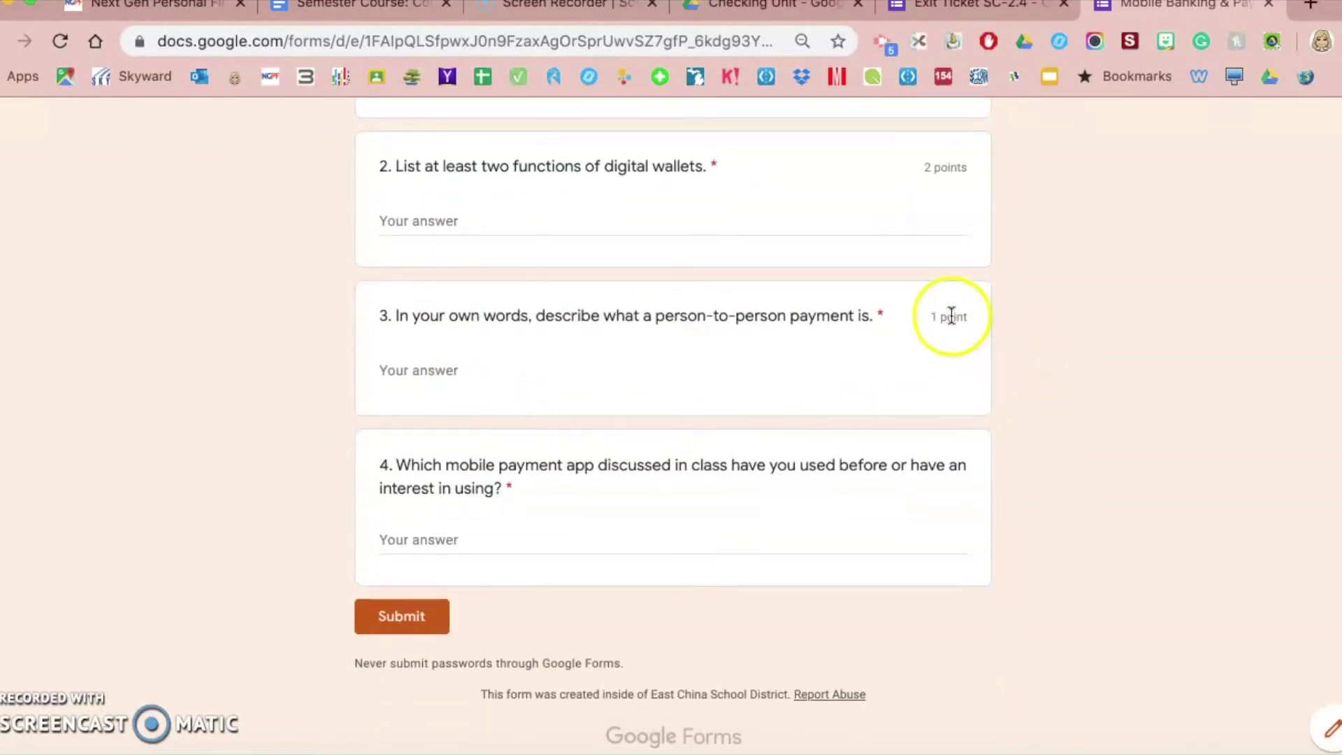
scroll(949, 219, up, 4)
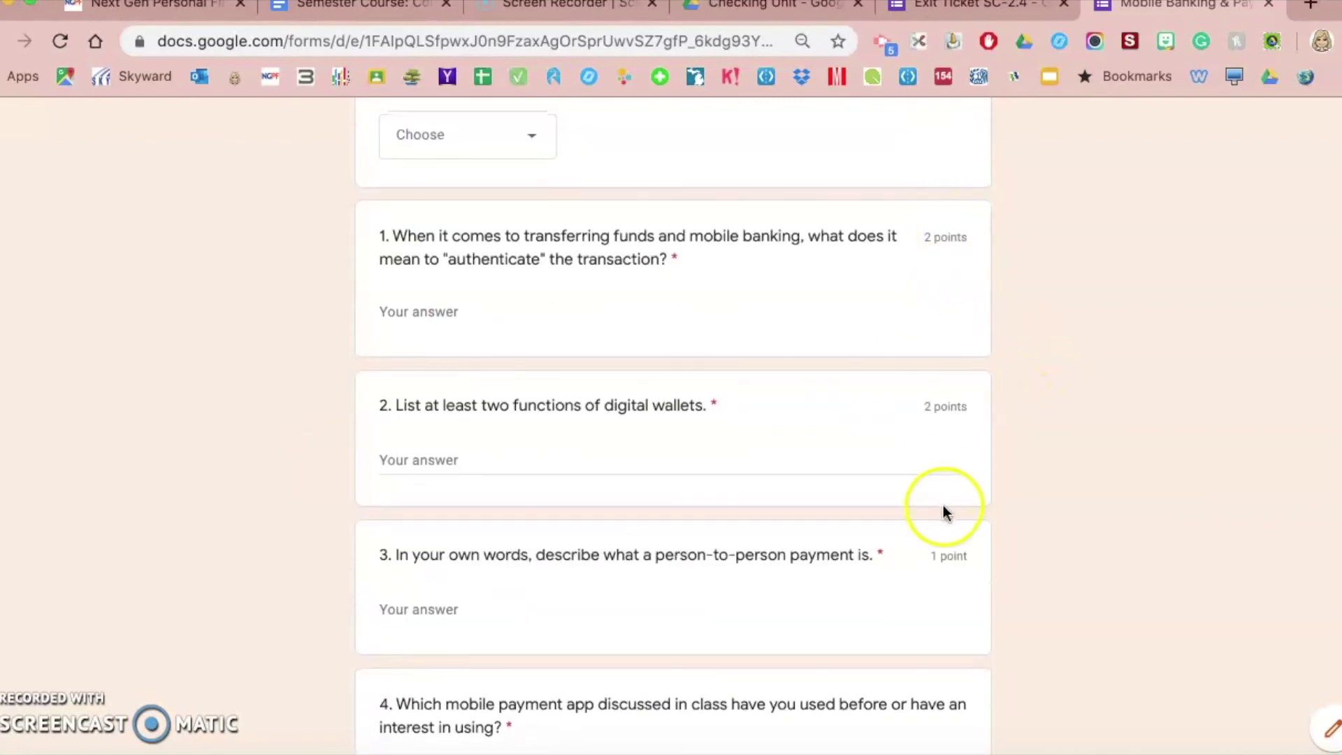
scroll(937, 586, down, 3)
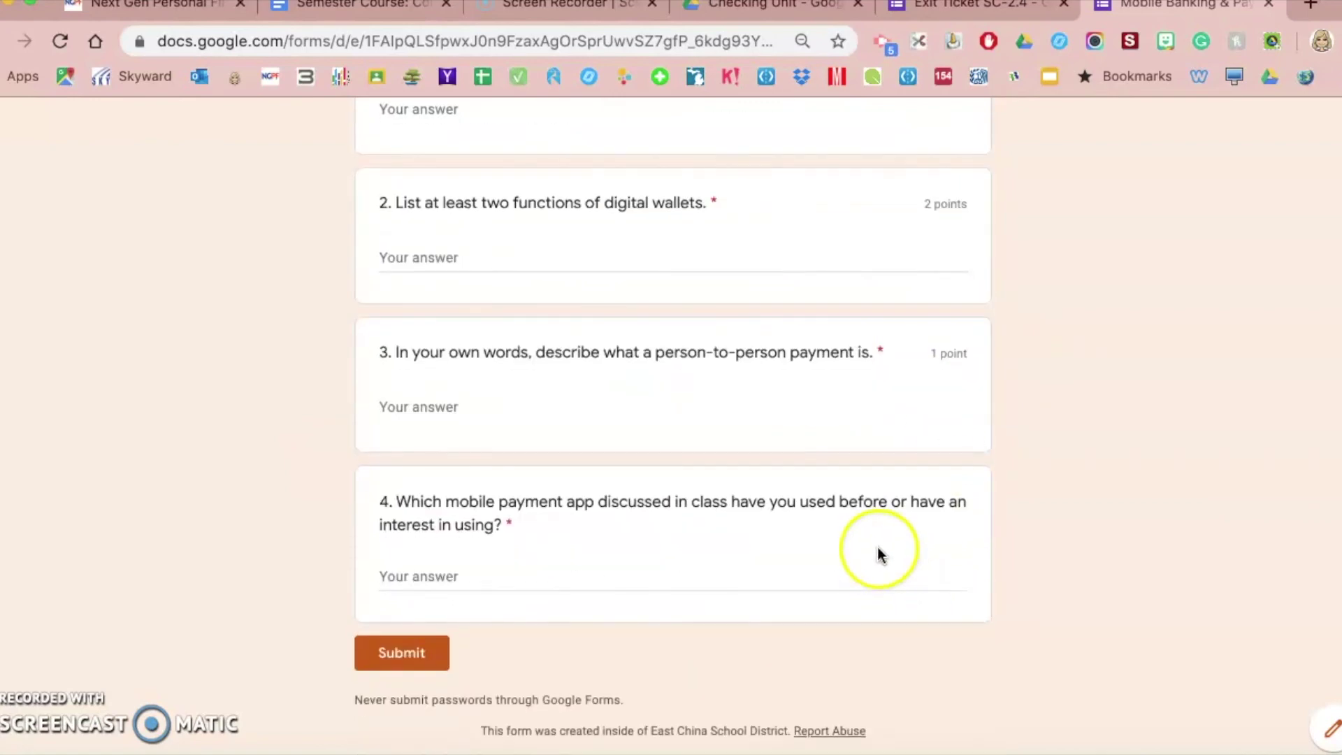
Step: Close the preview tab and return to question 4 in the form editor
click(1266, 9)
scroll(590, 558, down, 5)
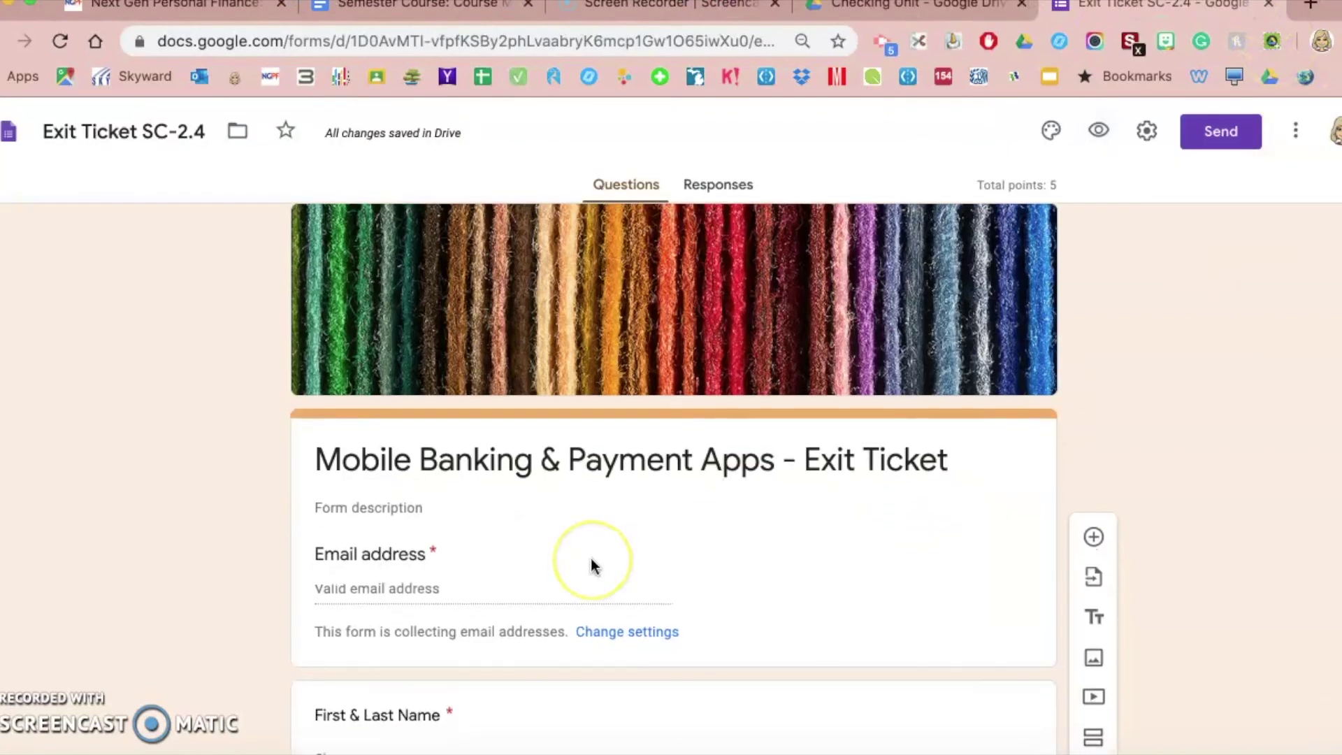
scroll(590, 563, down, 10)
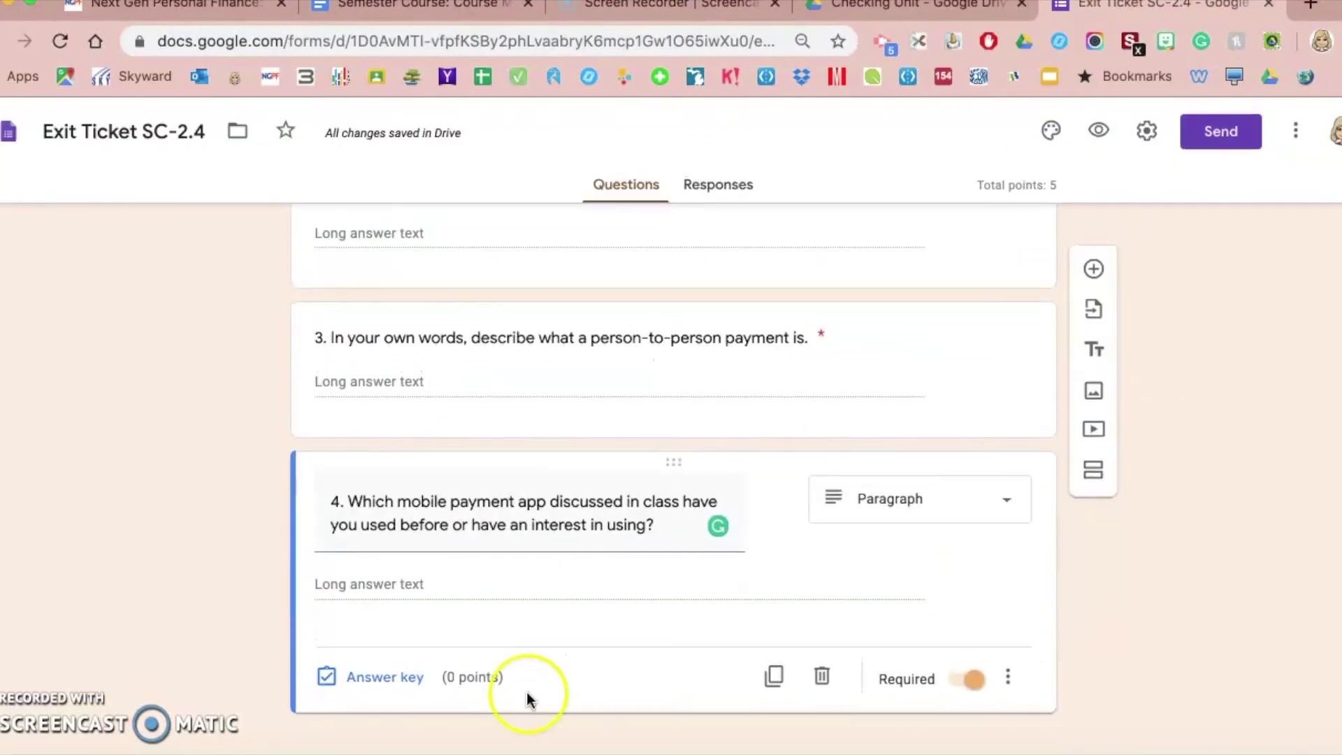
Step: Set question 4's answer-key points to 1 and preview the form again
click(374, 678)
text(2)
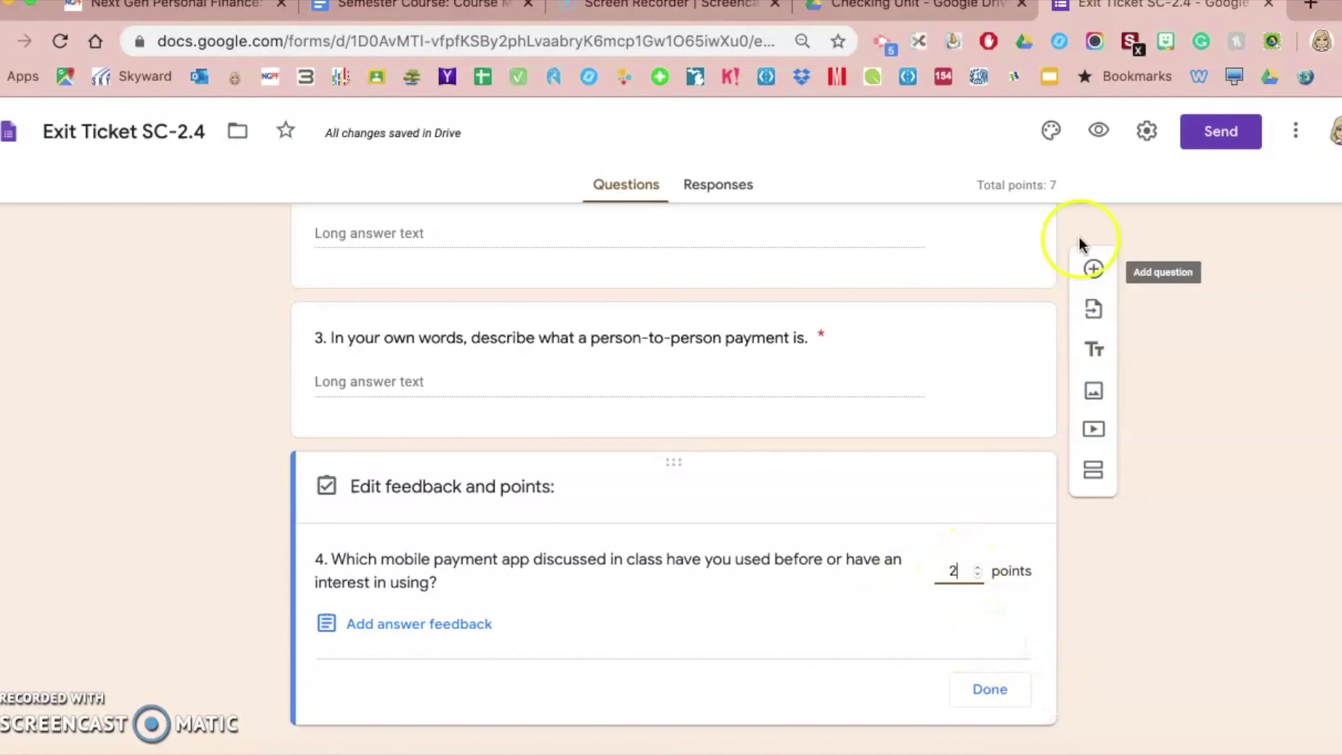
key(BackSpace)
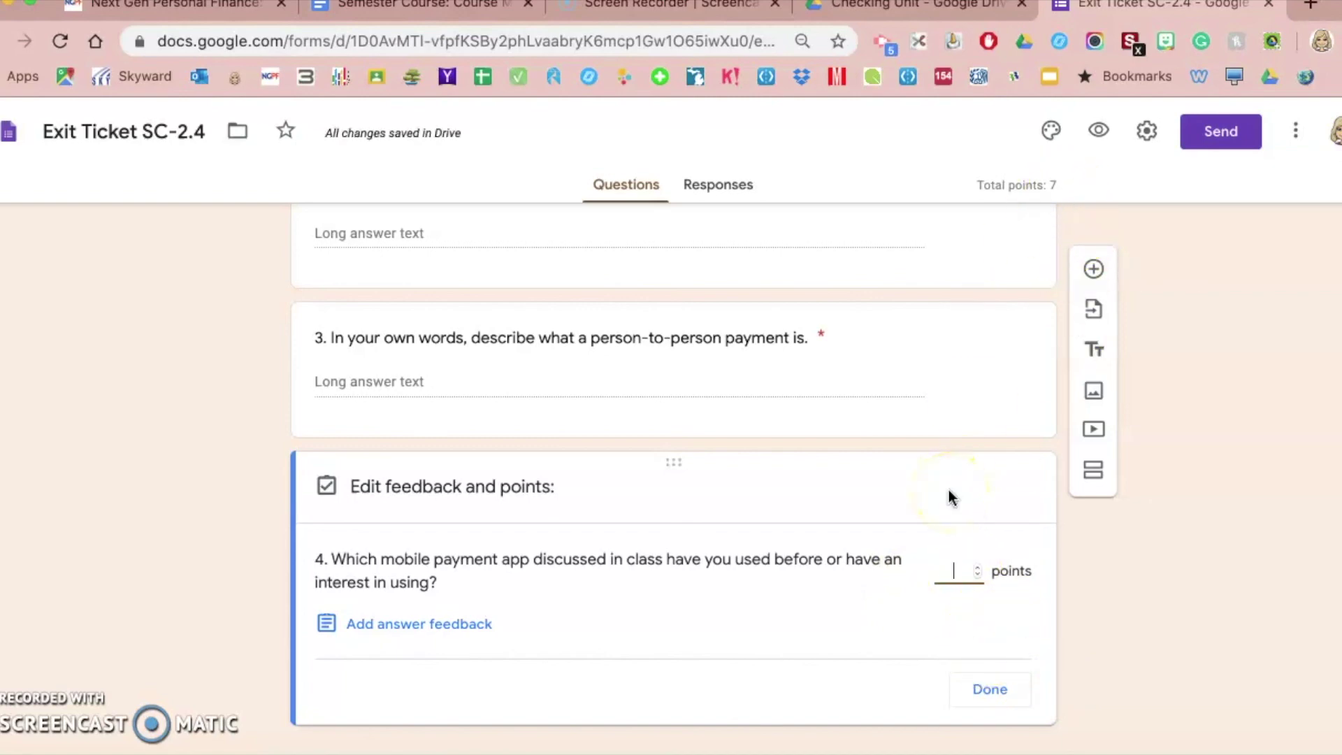
text(1)
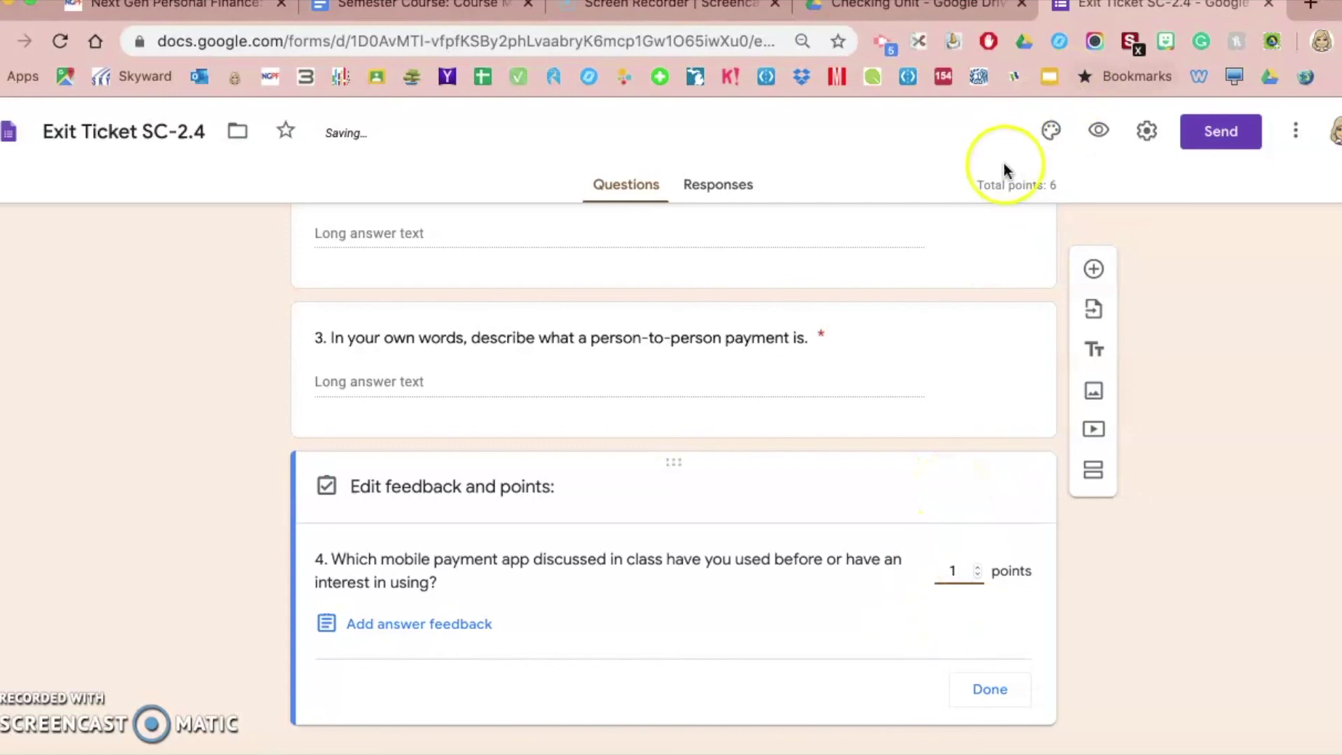
click(987, 688)
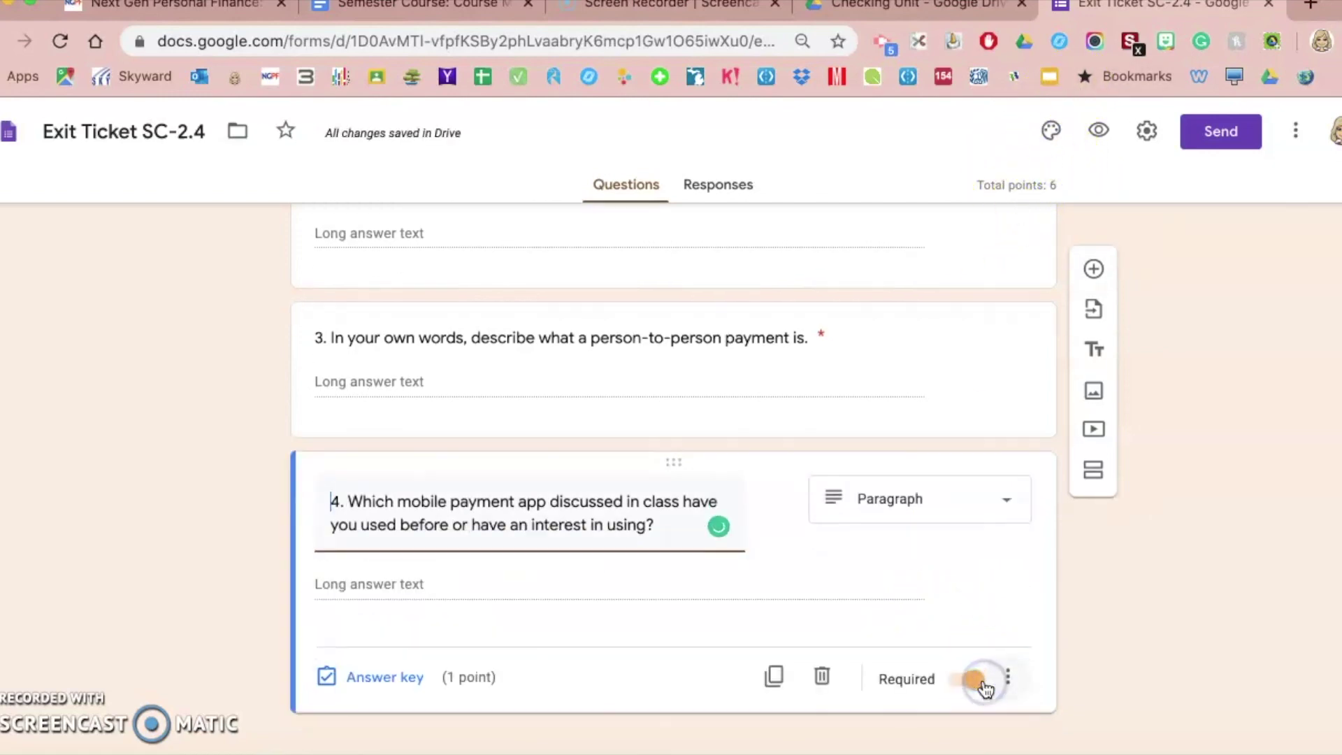
click(1102, 128)
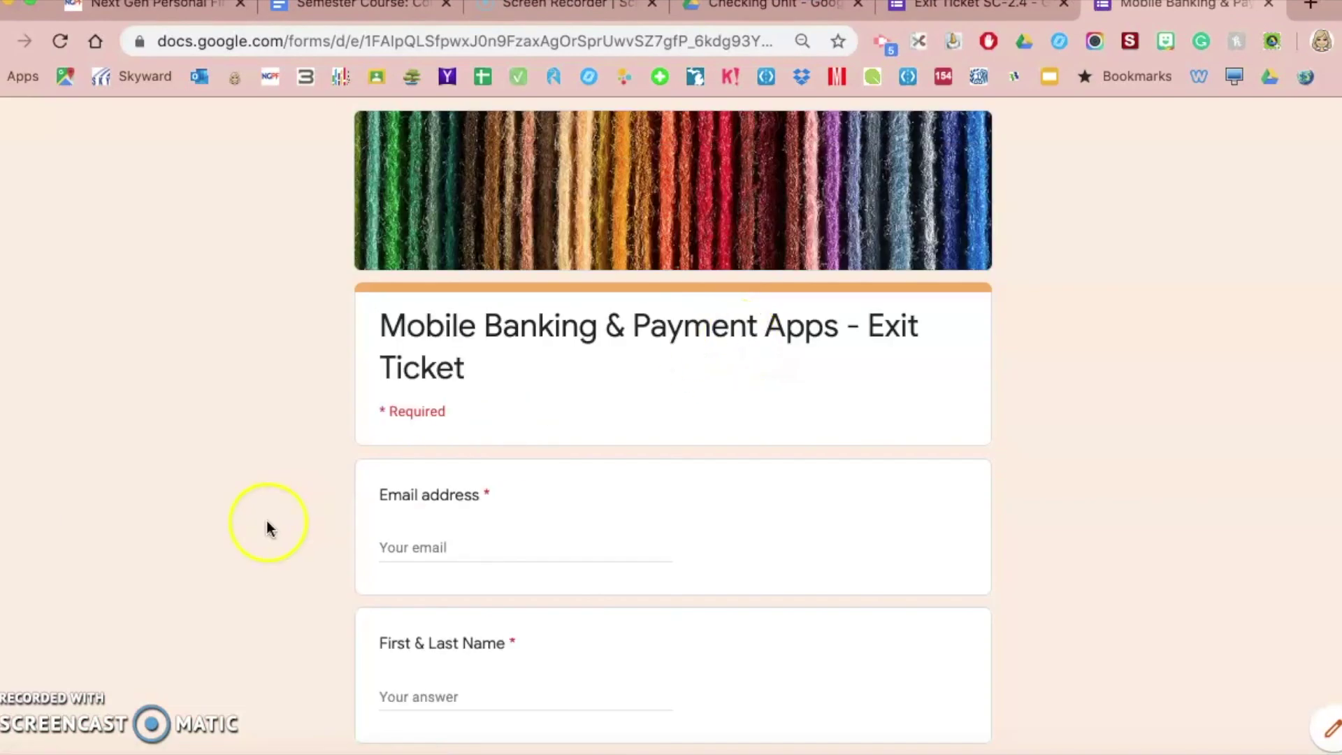
Step: Scroll the preview to confirm the questions are worth 2, 2, 1 and 1 points
scroll(266, 519, down, 4)
scroll(266, 520, down, 9)
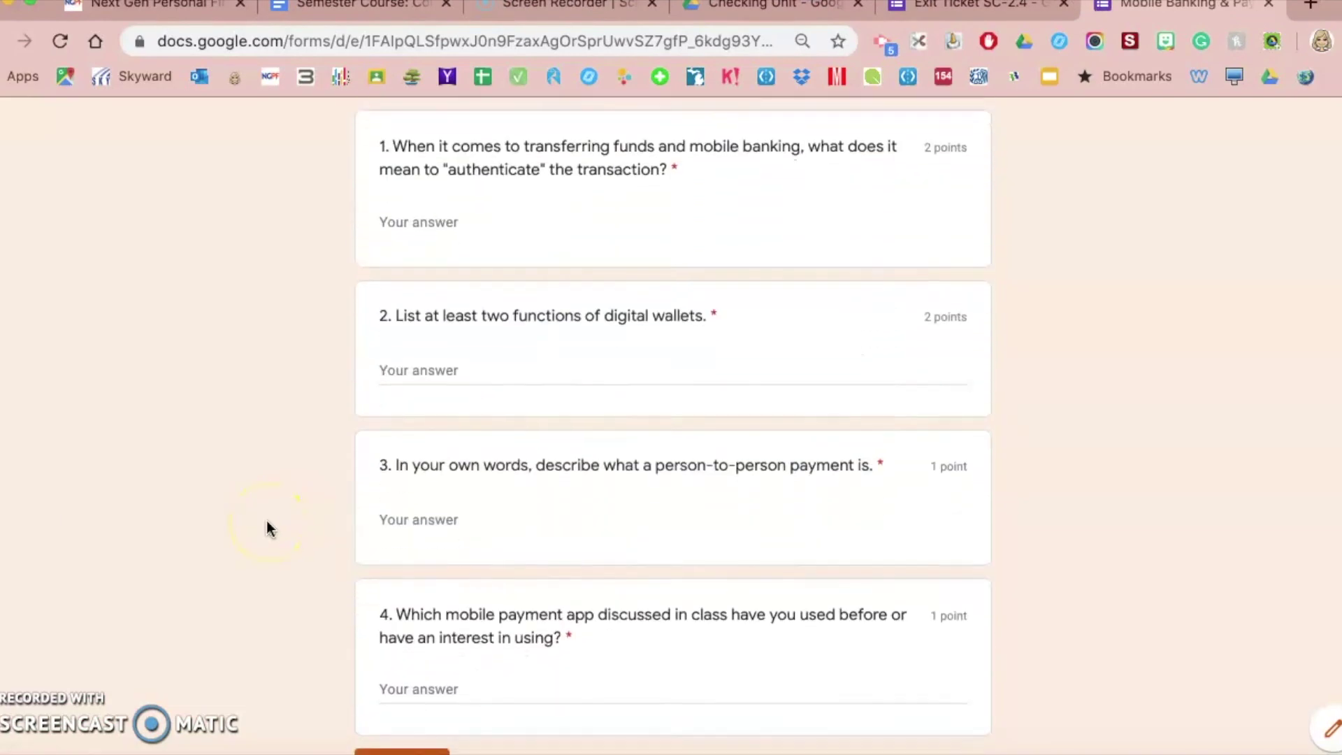
scroll(266, 520, up, 12)
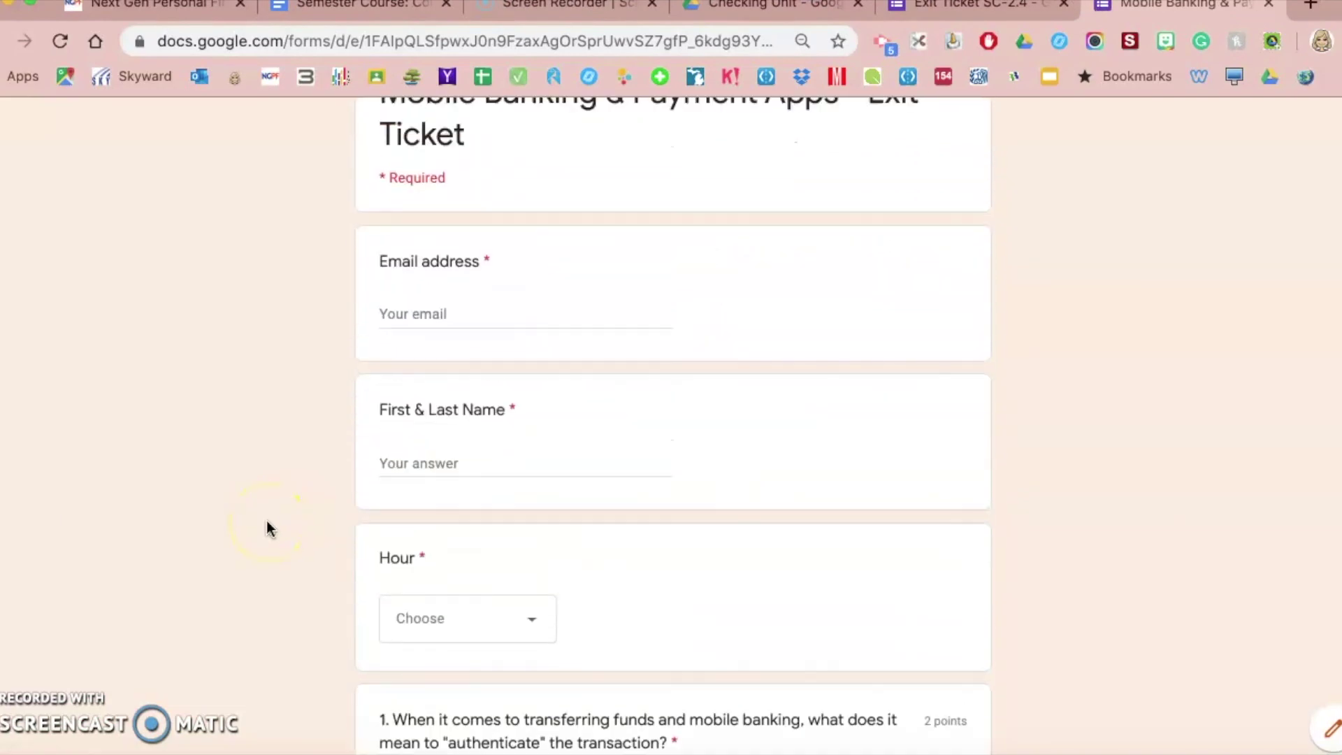
Step: Return to the Exit Ticket SC-2.4 editor and scroll back to the top
click(954, 6)
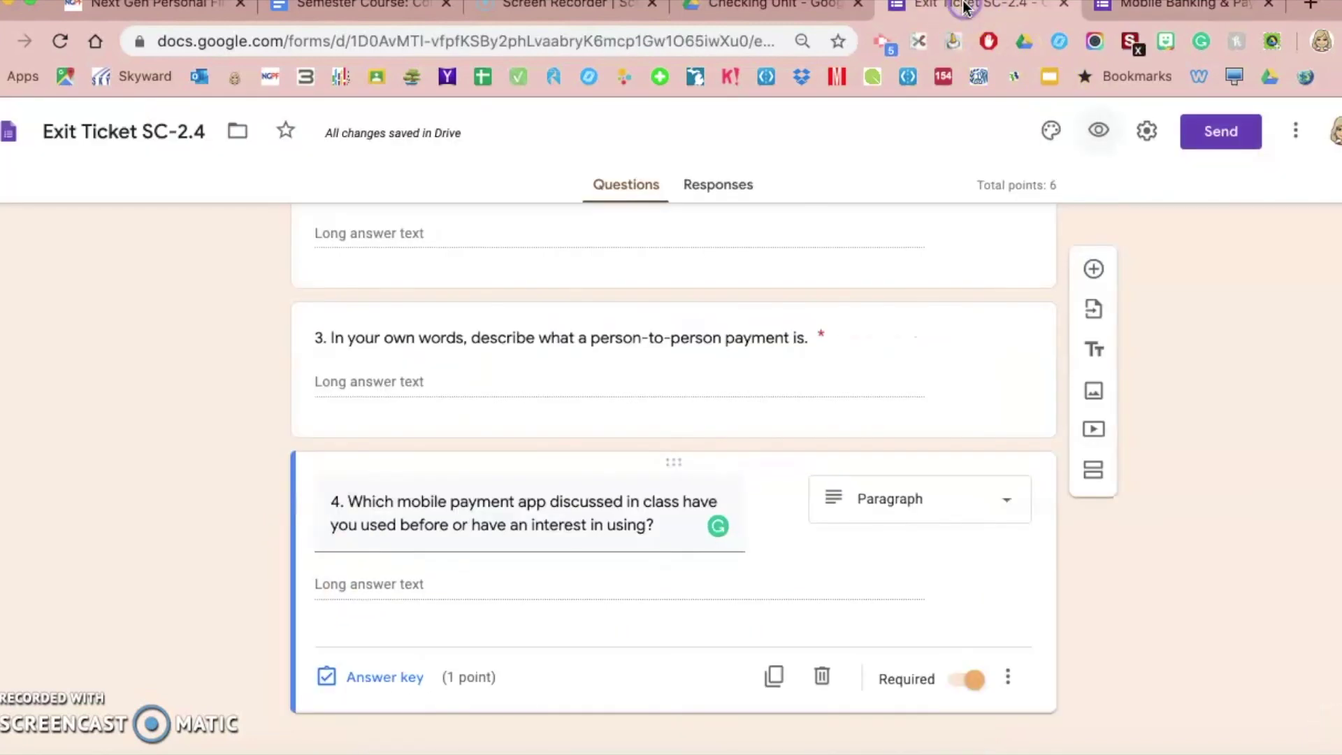
scroll(135, 539, up, 10)
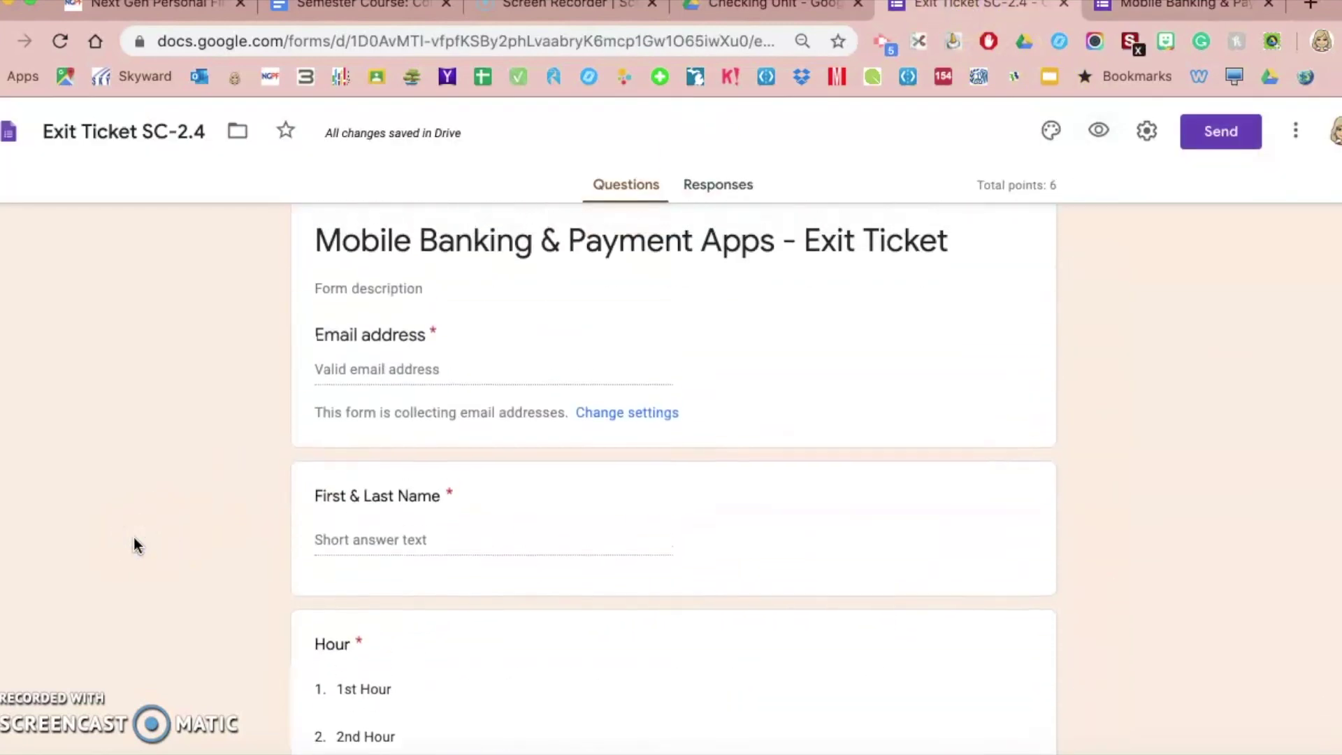
drag(175, 489, 216, 431)
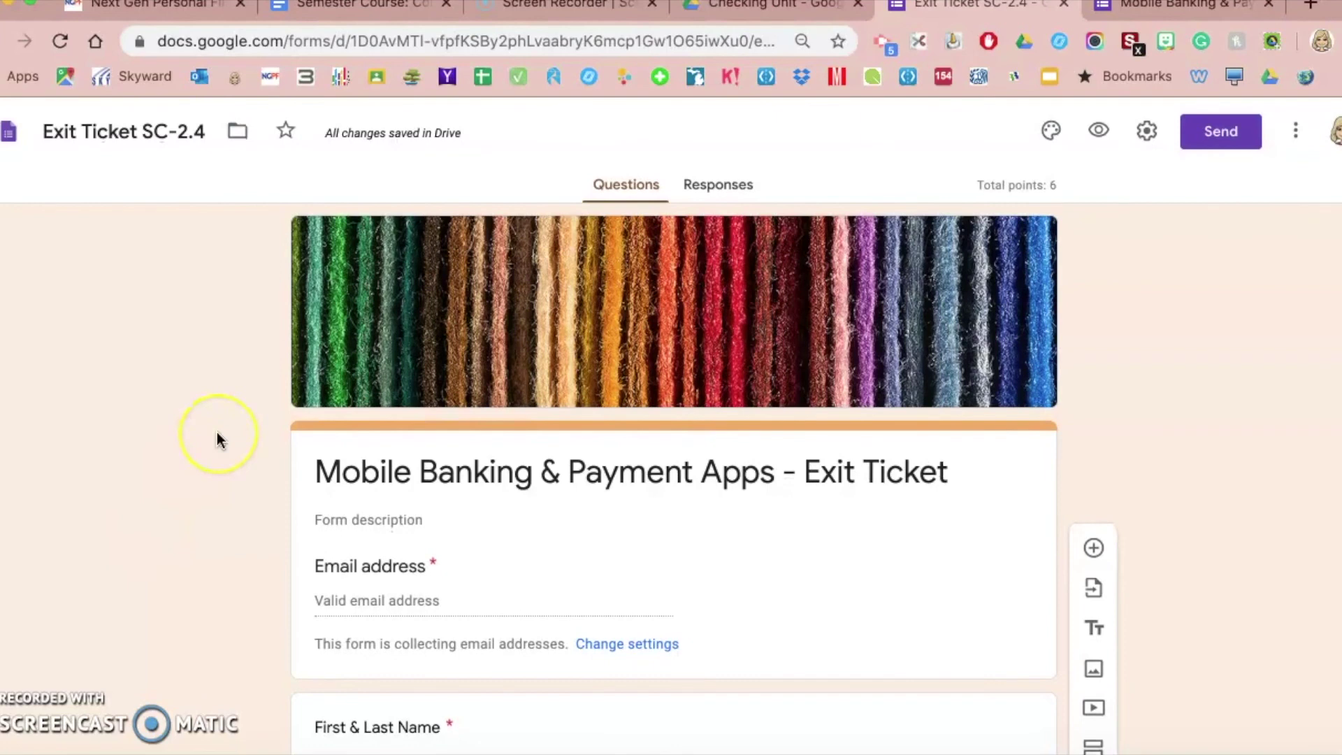
click(117, 496)
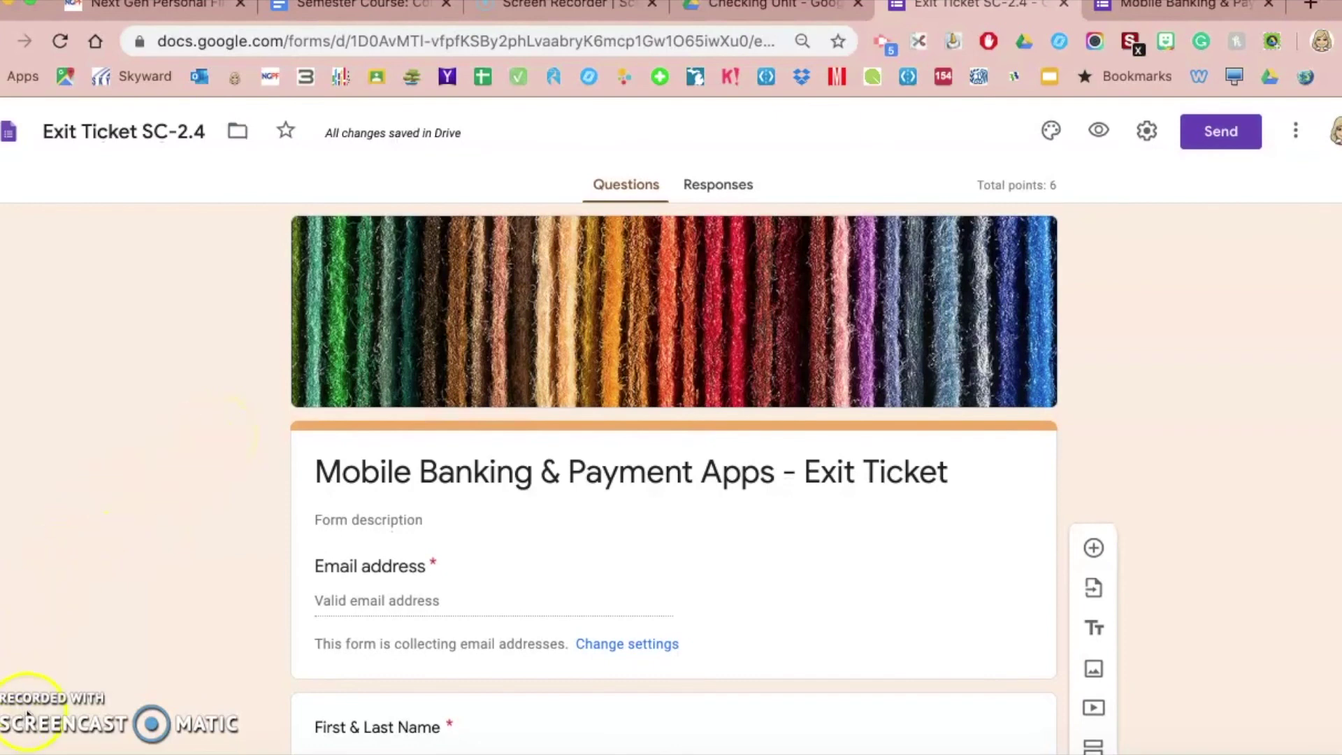